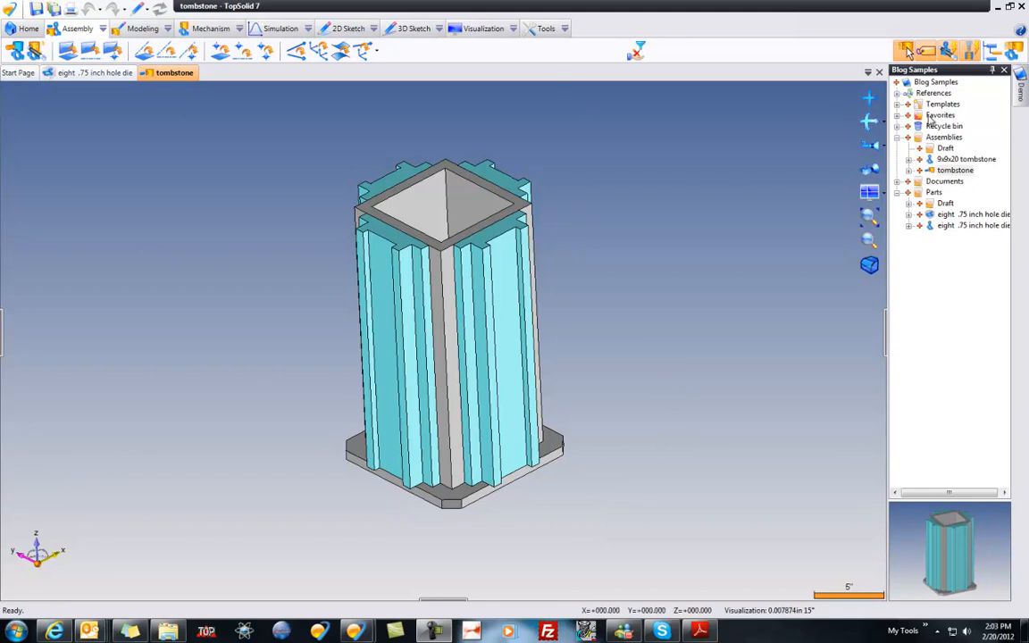
Step: Create a machining document in the Parts folder, name it Demo machining, and save it
right_click(934, 193)
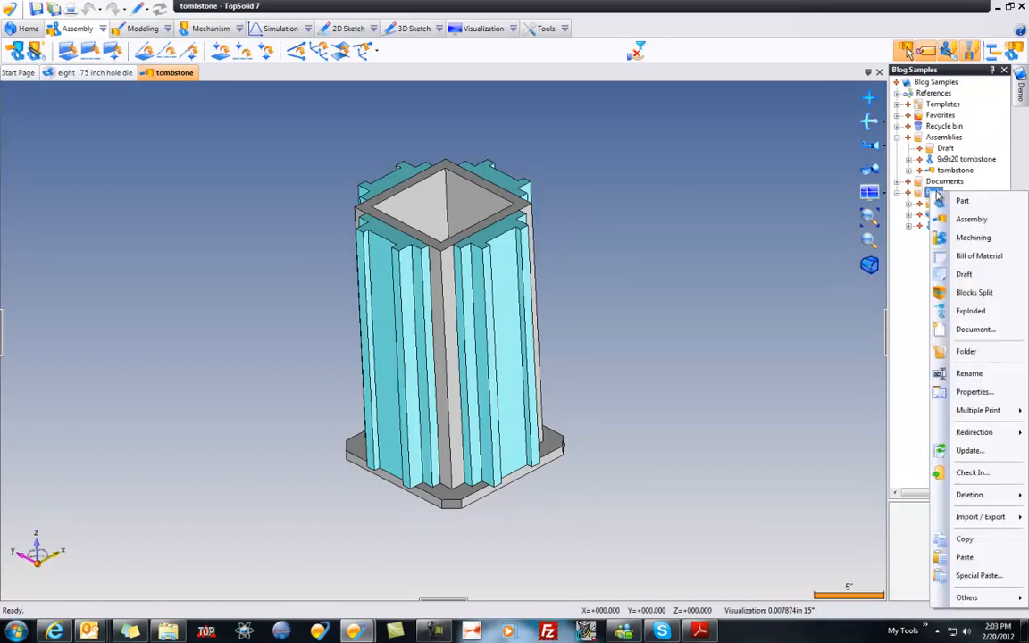
left_click(973, 238)
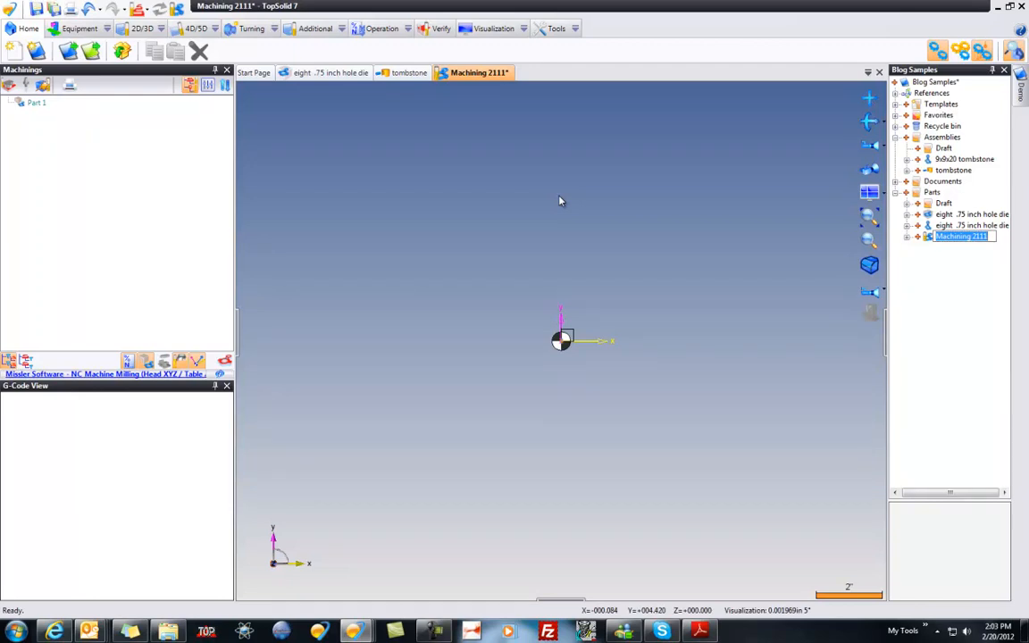
type("Demo machining")
key("Return")
key("ctrl+s")
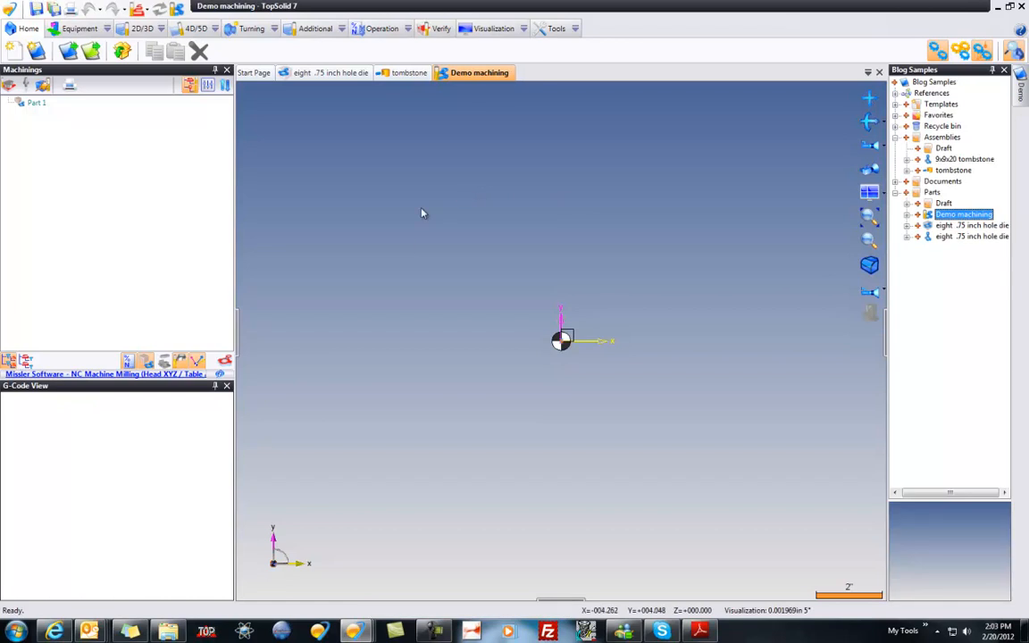
Step: Start choosing a machine for the document, with Libraries as the machines source, and widen the machine preview area
left_click(121, 382)
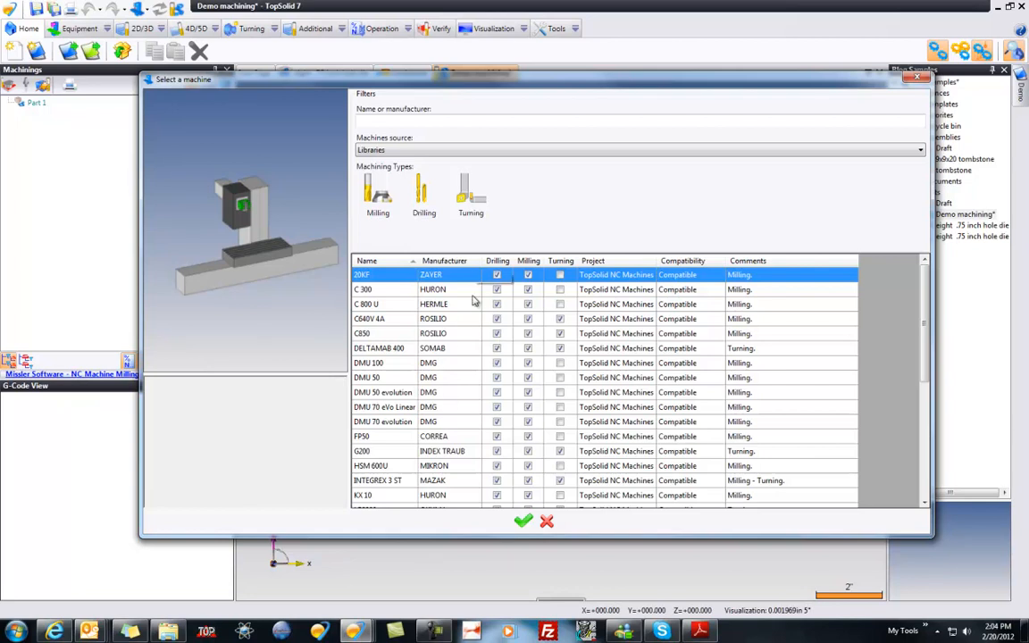
left_click(386, 150)
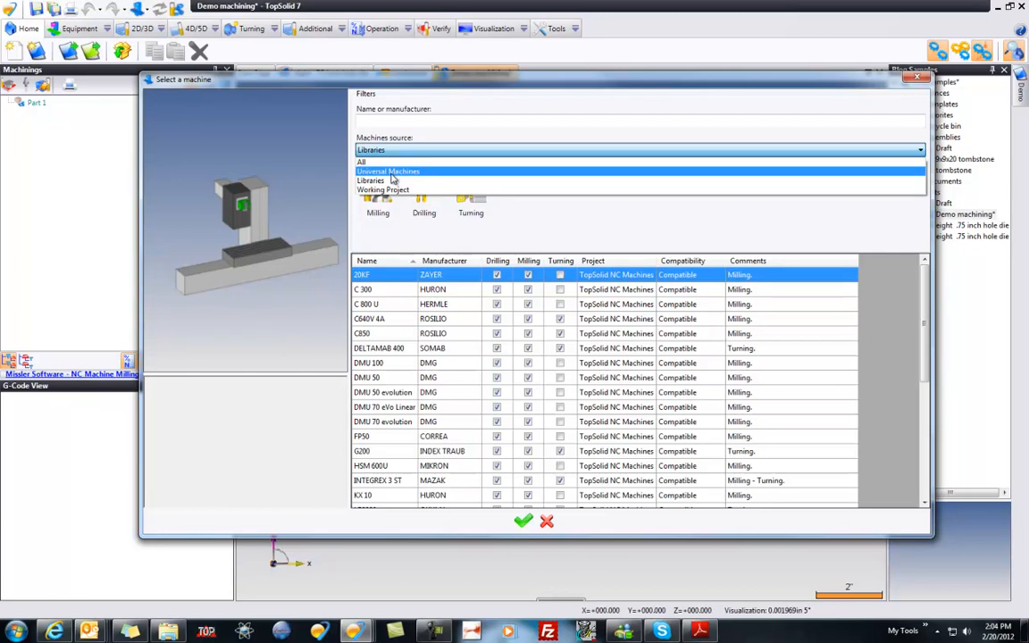
left_click(384, 180)
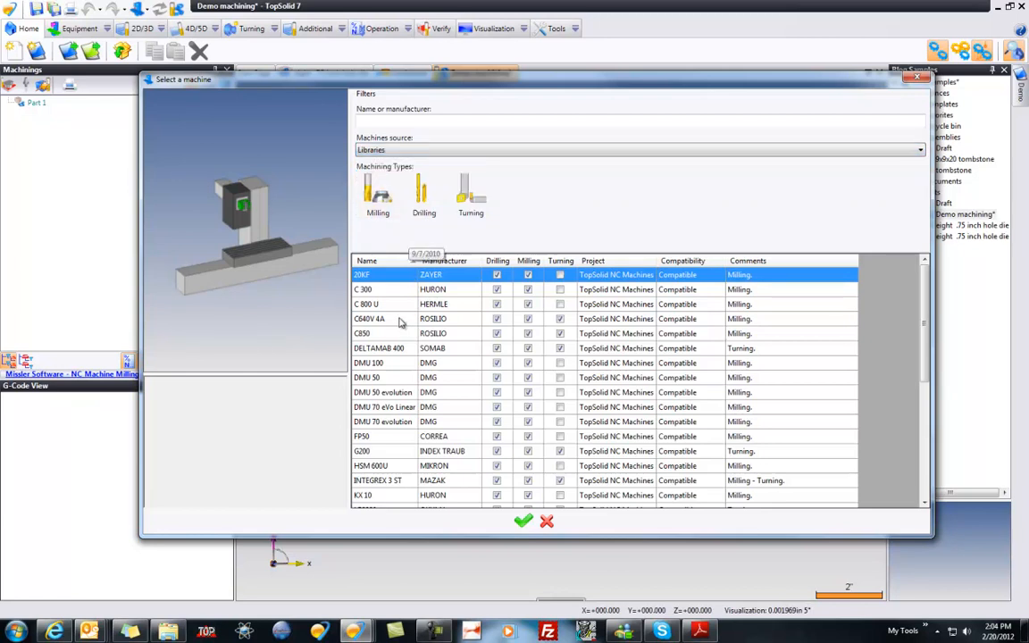
left_click_drag(350, 322, 431, 322)
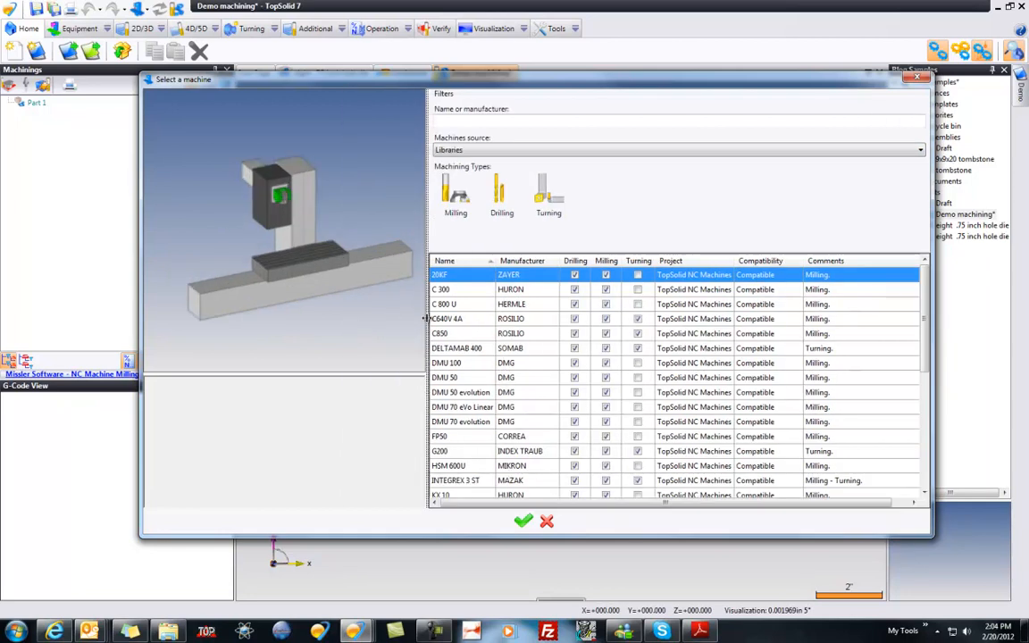
Step: Examine the previews of the library machines C 300, C 800 U, C640V 4A and C850
left_click(456, 290)
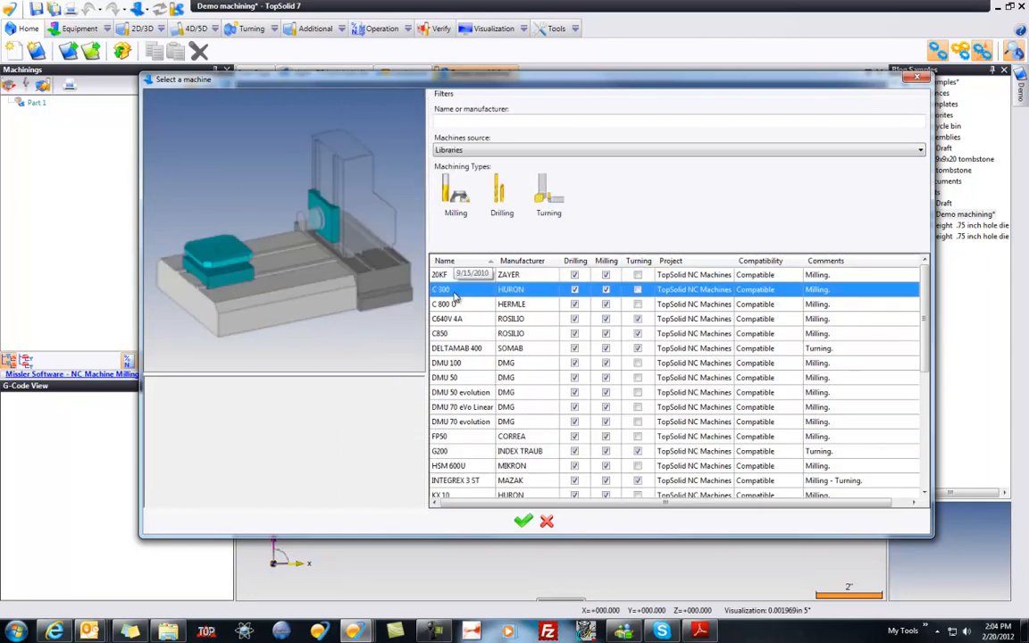
key("Down")
key("Up")
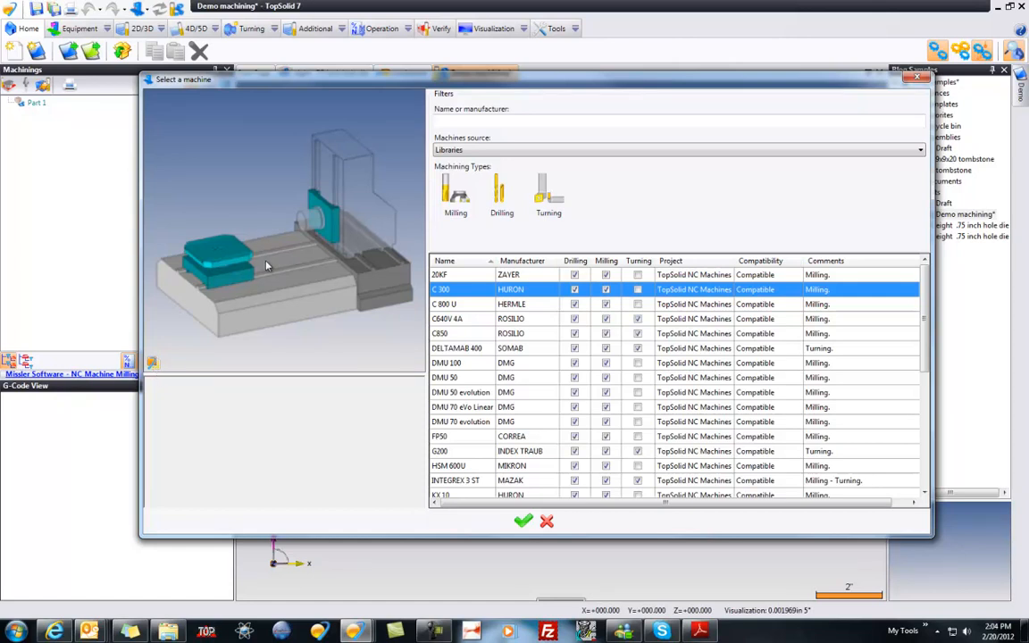
scroll(266, 264, "up", 5)
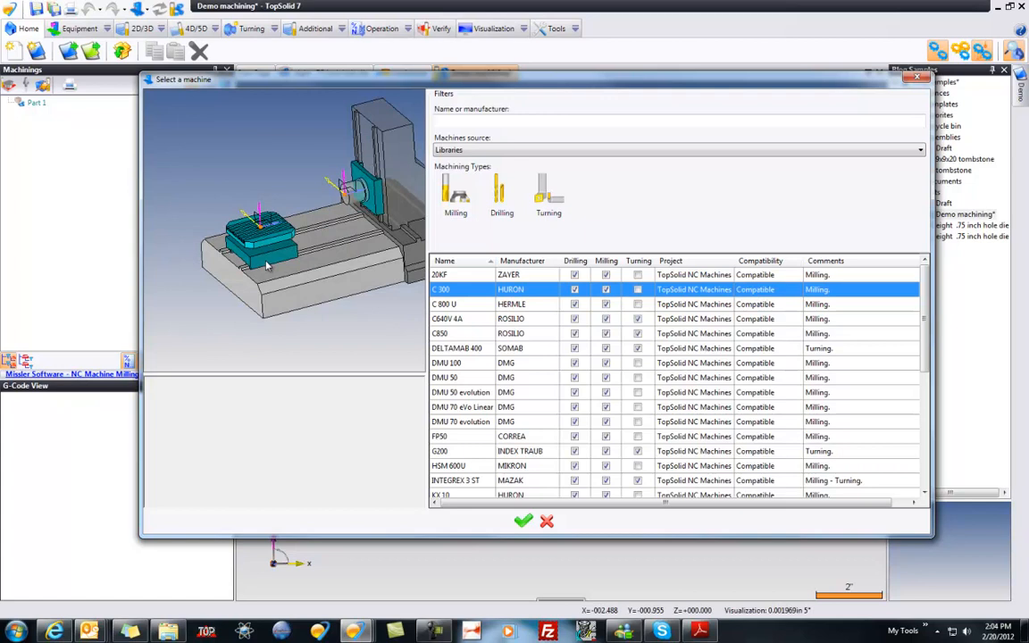
left_click(447, 304)
left_click(454, 319)
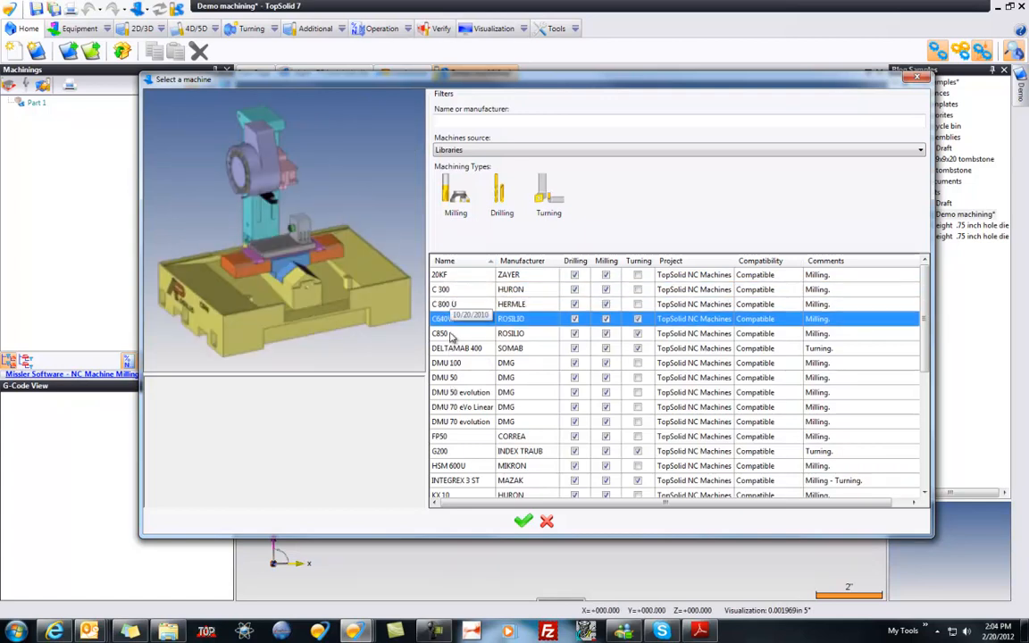
left_click(454, 333)
left_click(303, 264)
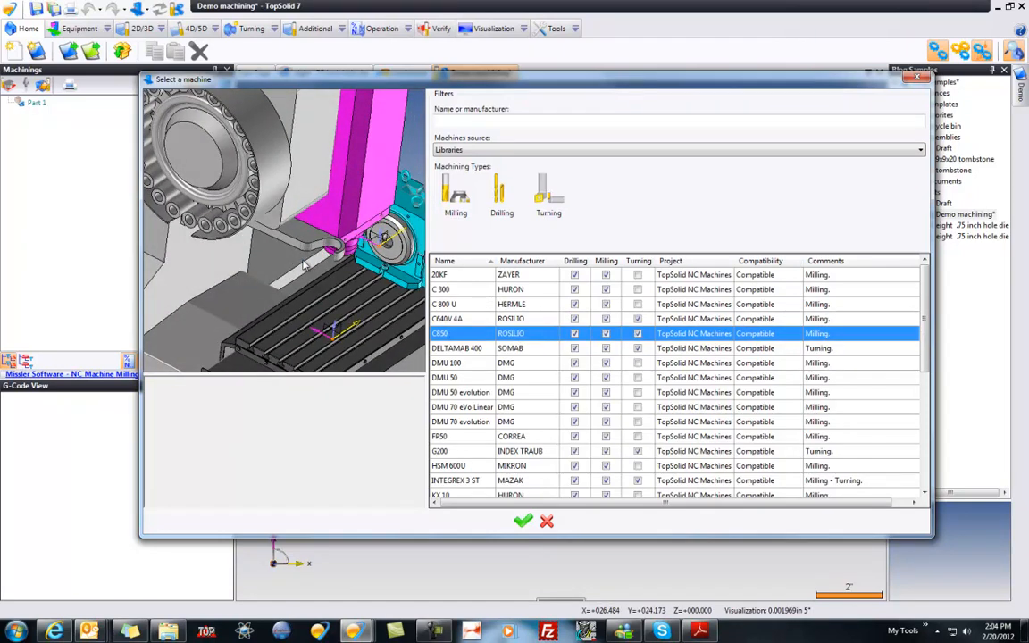
Step: Assign the HURON C 300 milling machine to the Demo machining document
left_click(453, 290)
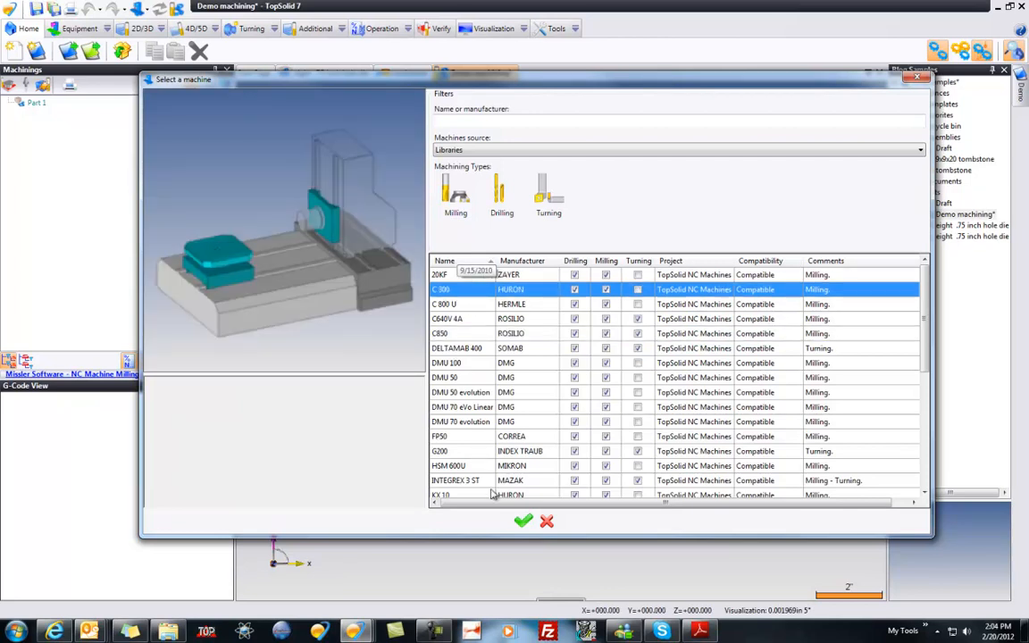
left_click(523, 523)
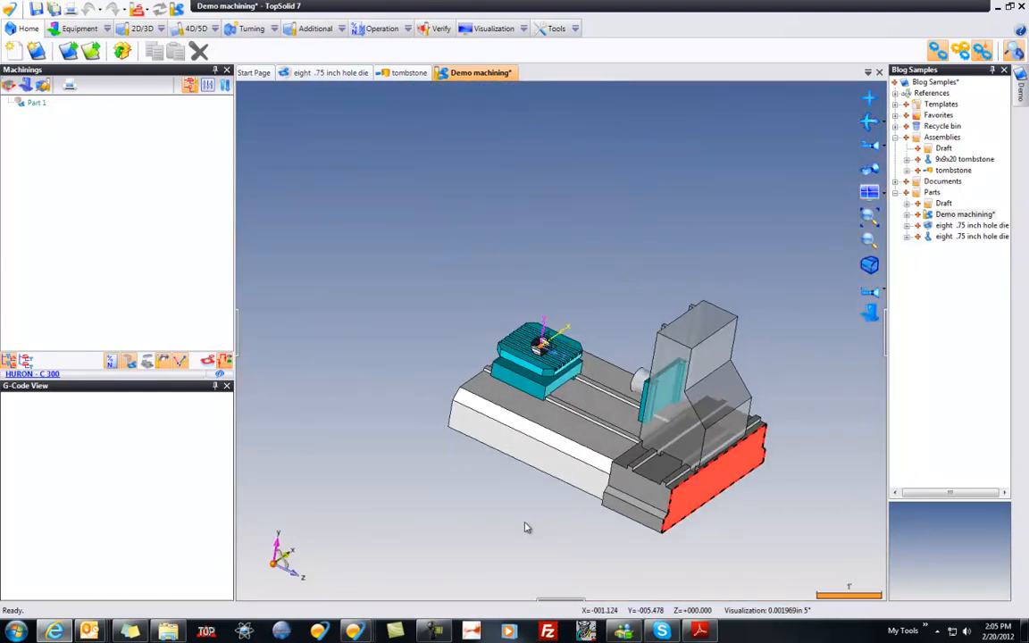
Step: Put Demo machining into its CAD context and activate the stage used for placing assembly components
left_click(409, 72)
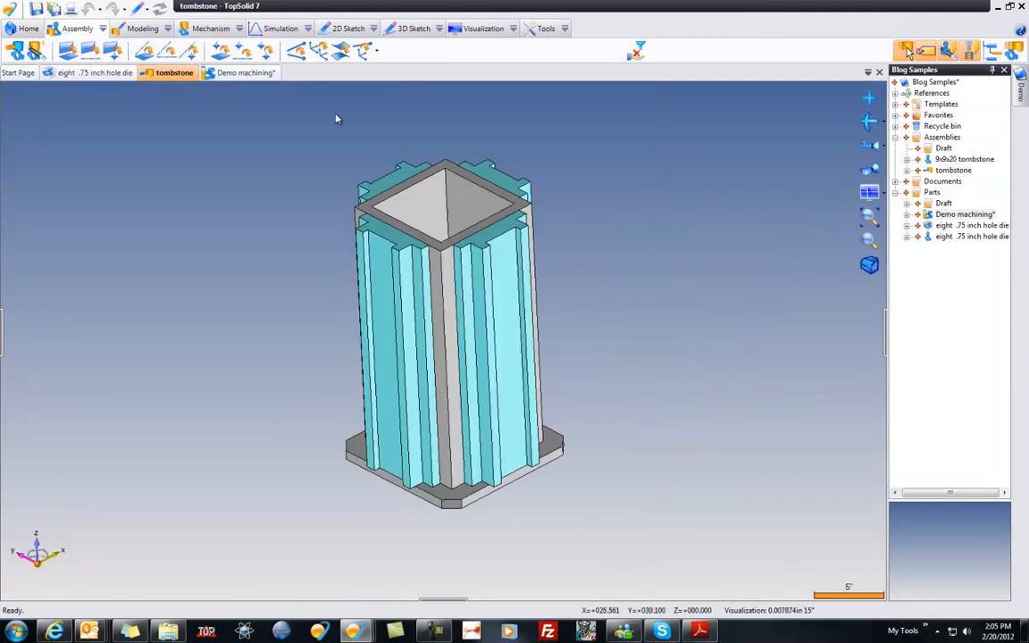
left_click(243, 72)
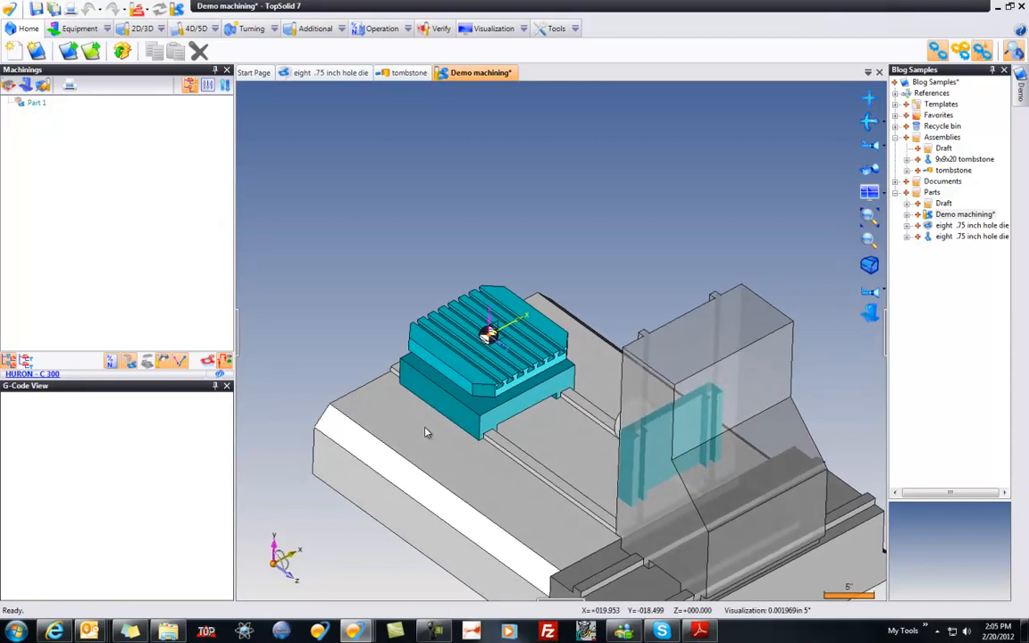
left_click(159, 9)
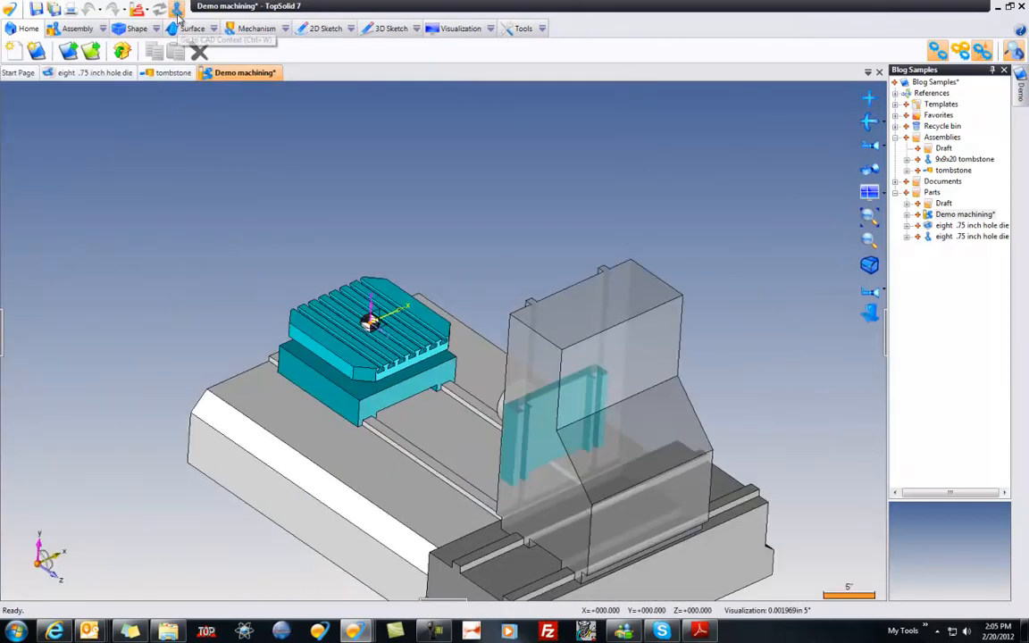
left_click(146, 11)
left_click(185, 140)
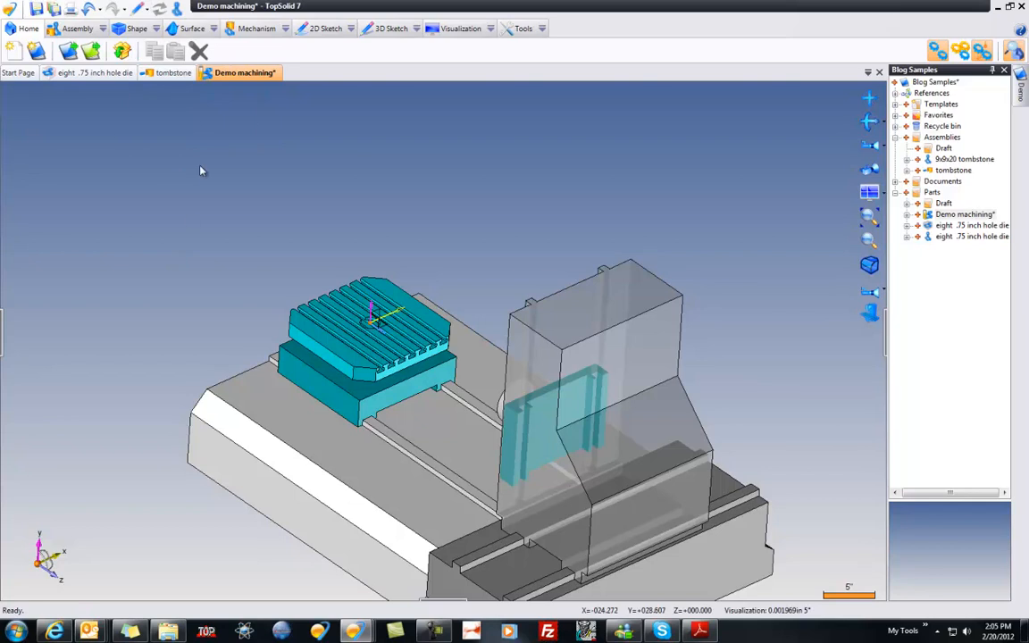
Step: Insert the tombstone assembly into Demo machining without making it a machinable part
left_click(953, 169)
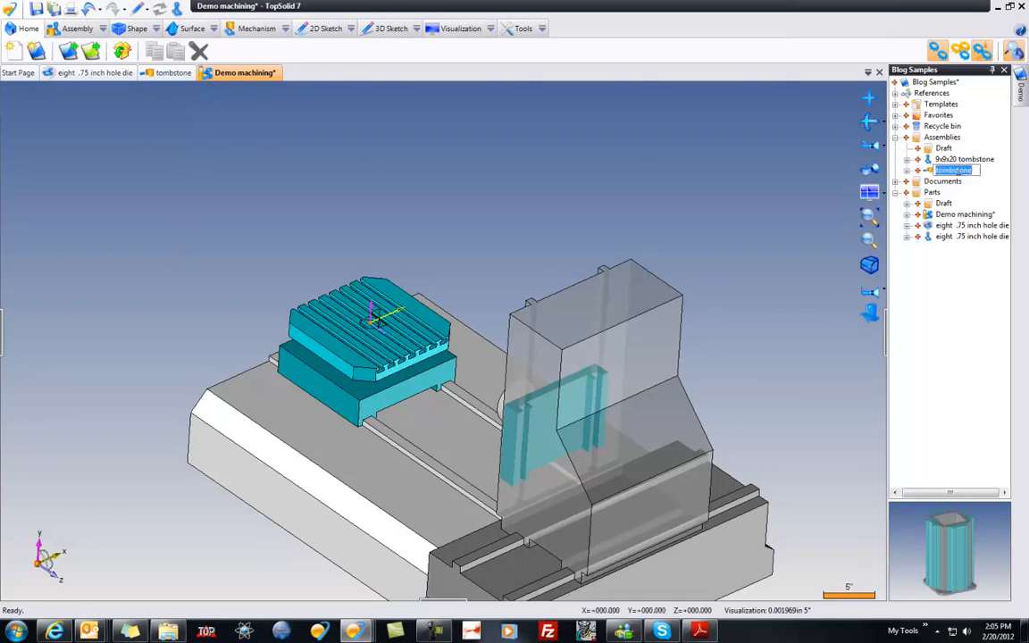
key("Escape")
left_click_drag(679, 176, 544, 172)
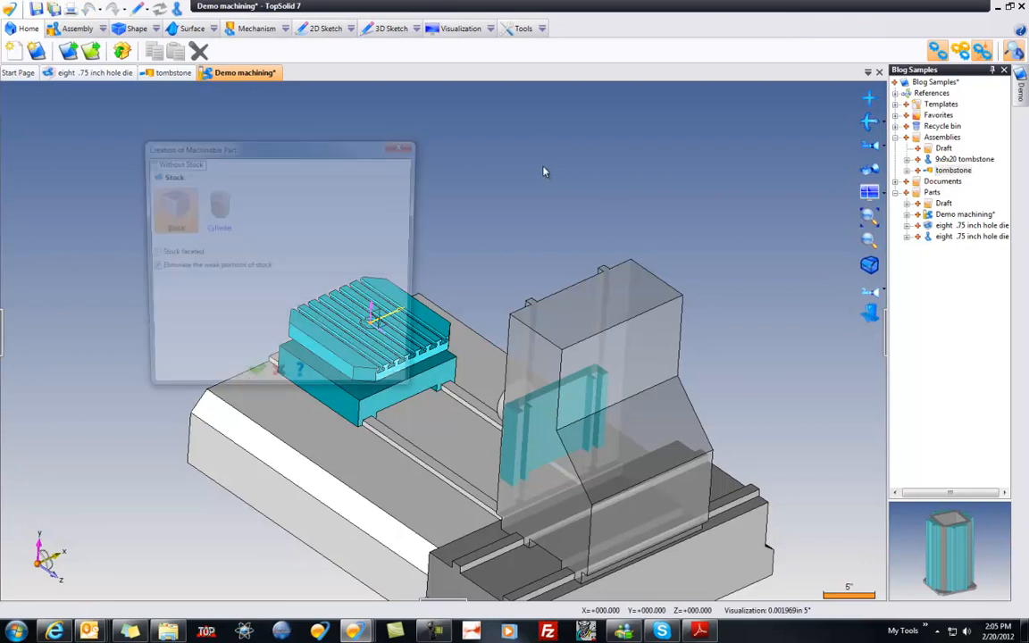
left_click(278, 381)
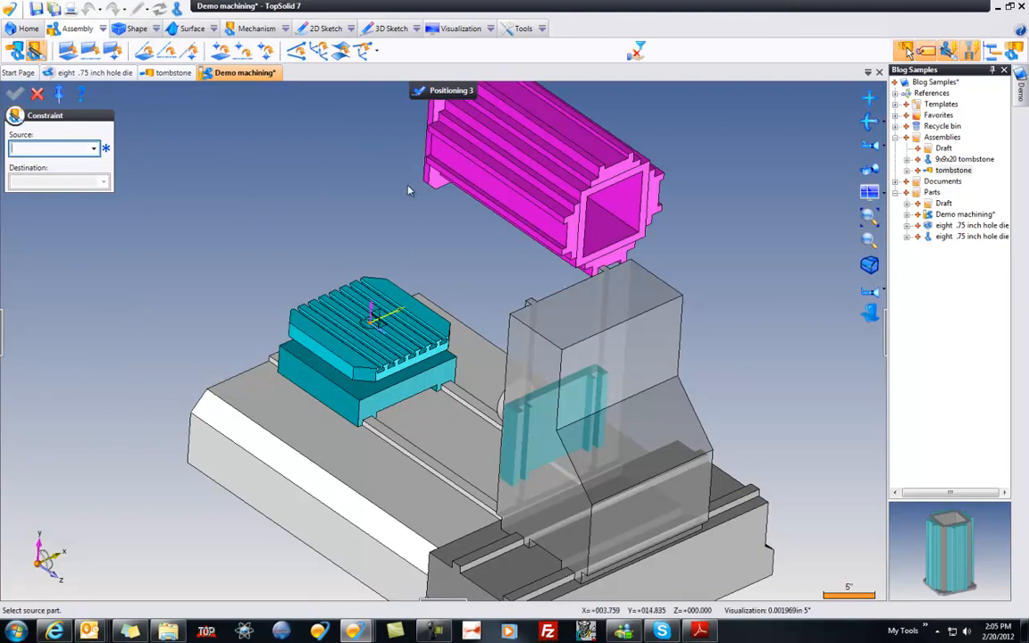
Step: Mate the tombstone's base underside to the machine table's top face and align its base hole with the table's centre axis
left_click(425, 176)
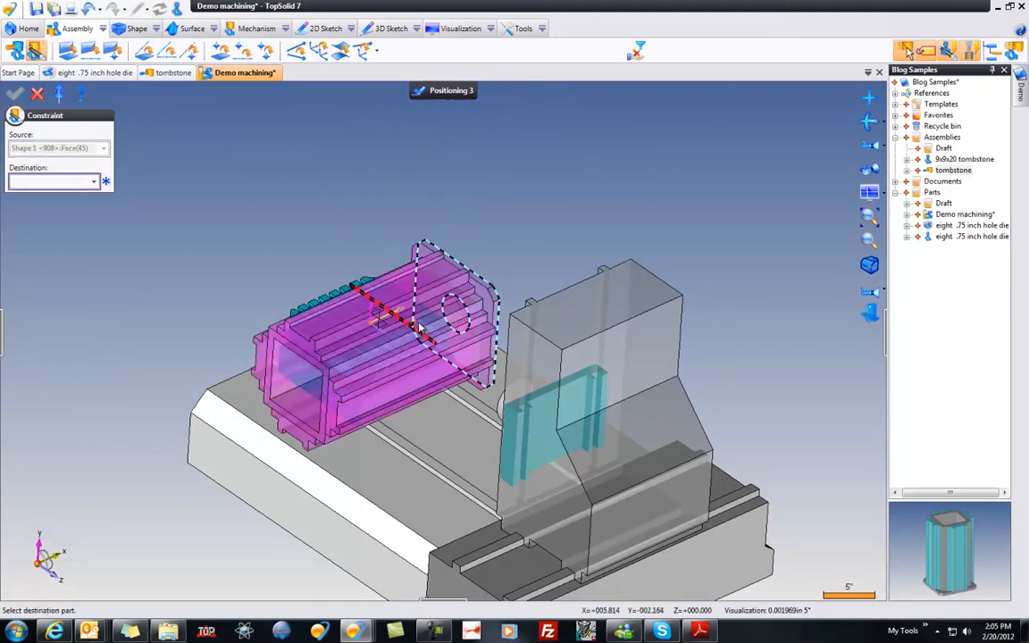
left_click(435, 328)
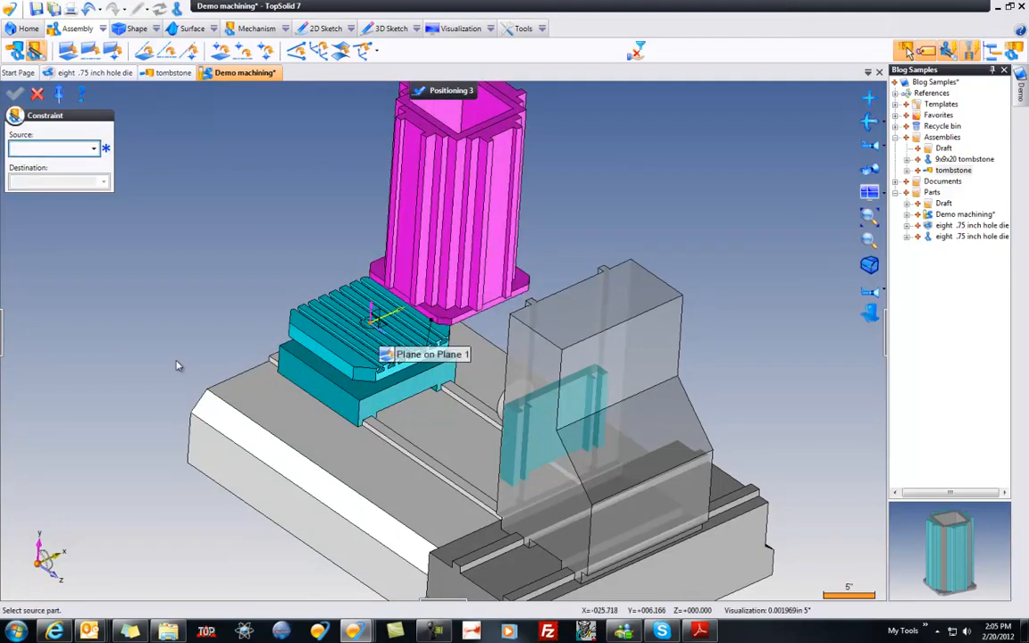
scroll(178, 366, "up", 8)
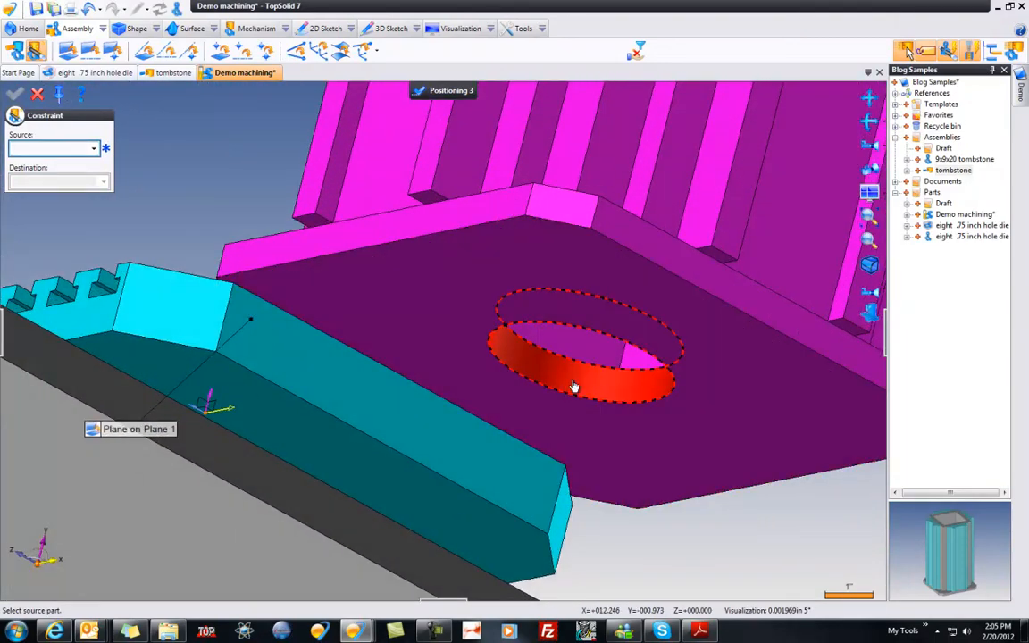
left_click(574, 386)
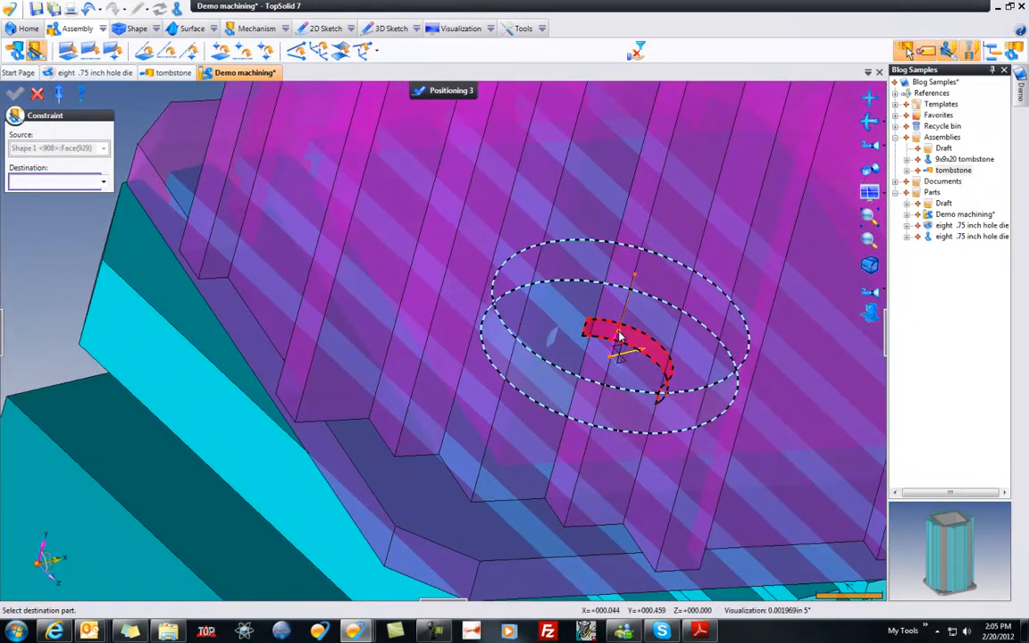
left_click(619, 338)
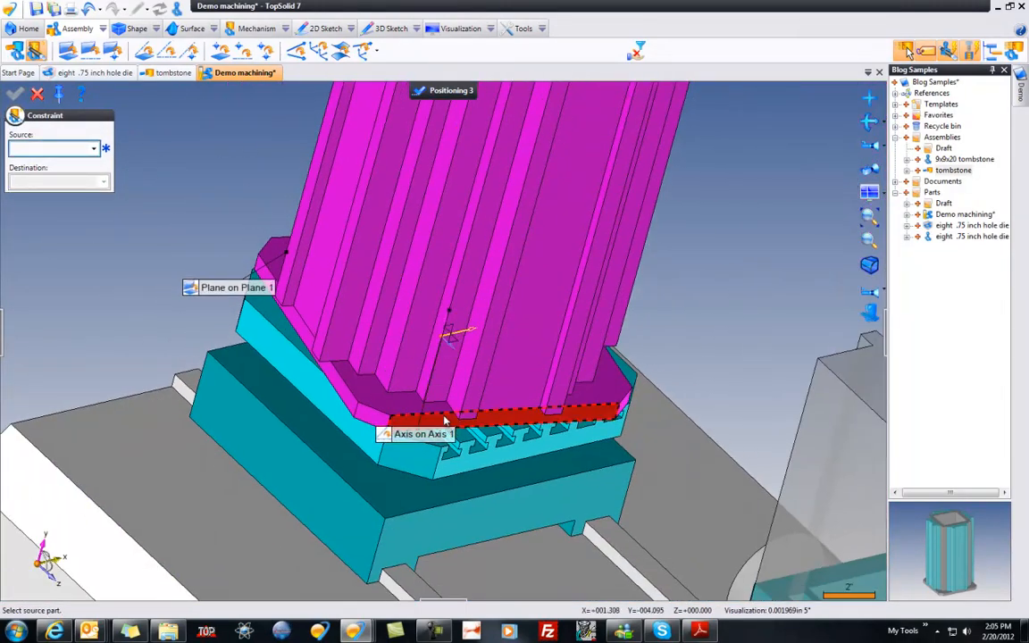
Step: Align a side face of the tombstone's base with the matching side of the machine table and finish the positioning
left_click(446, 422)
left_click(507, 456)
scroll(507, 455, "down", 3)
scroll(505, 456, "down", 2)
key("Escape")
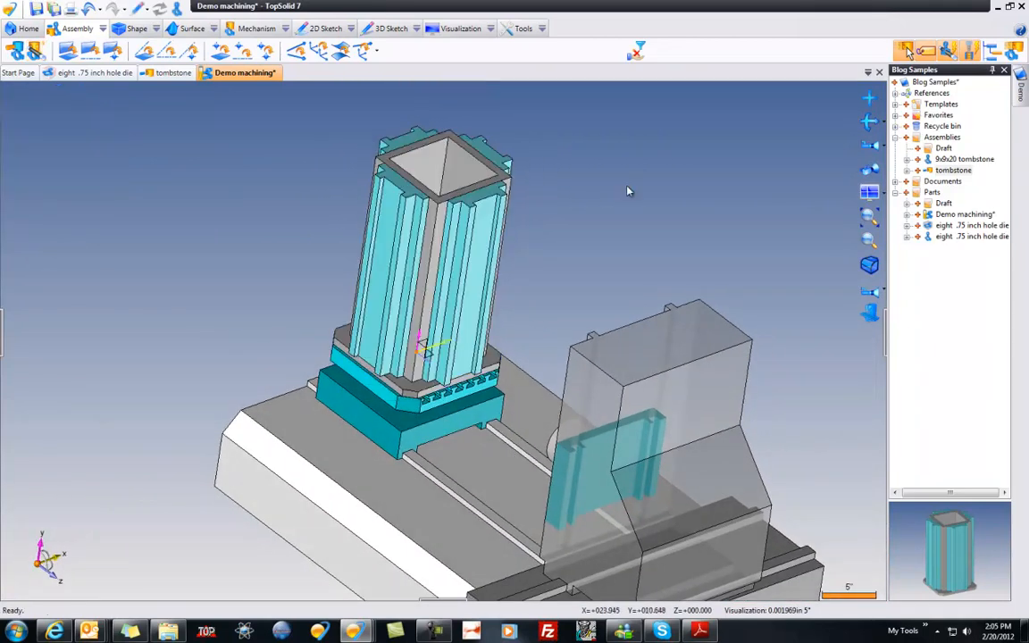
Step: Return Demo machining to its machining context and stage, and save the document
left_click(178, 8)
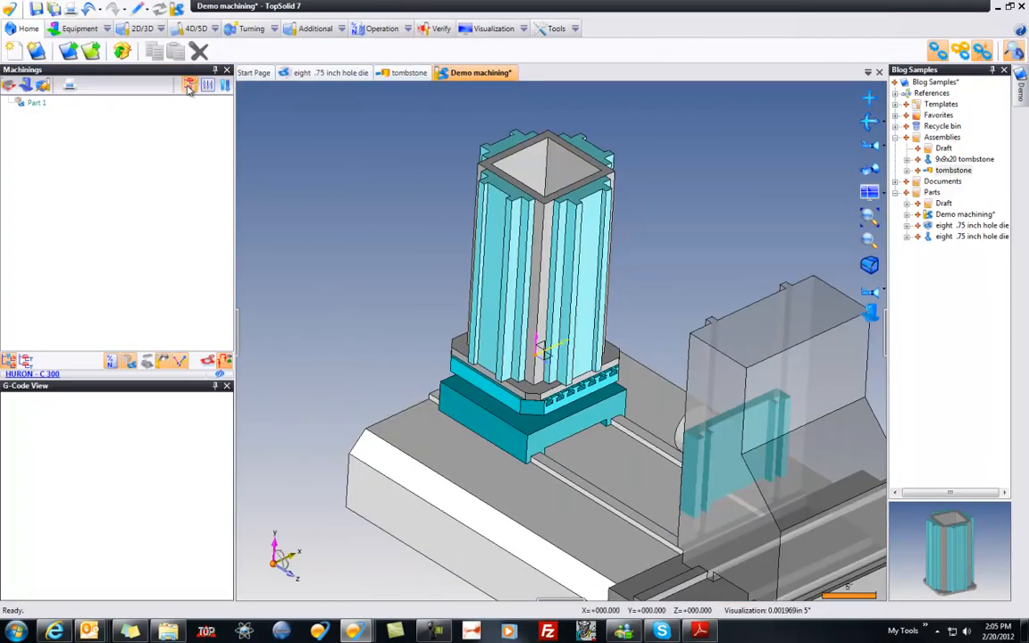
left_click(146, 11)
left_click(166, 64)
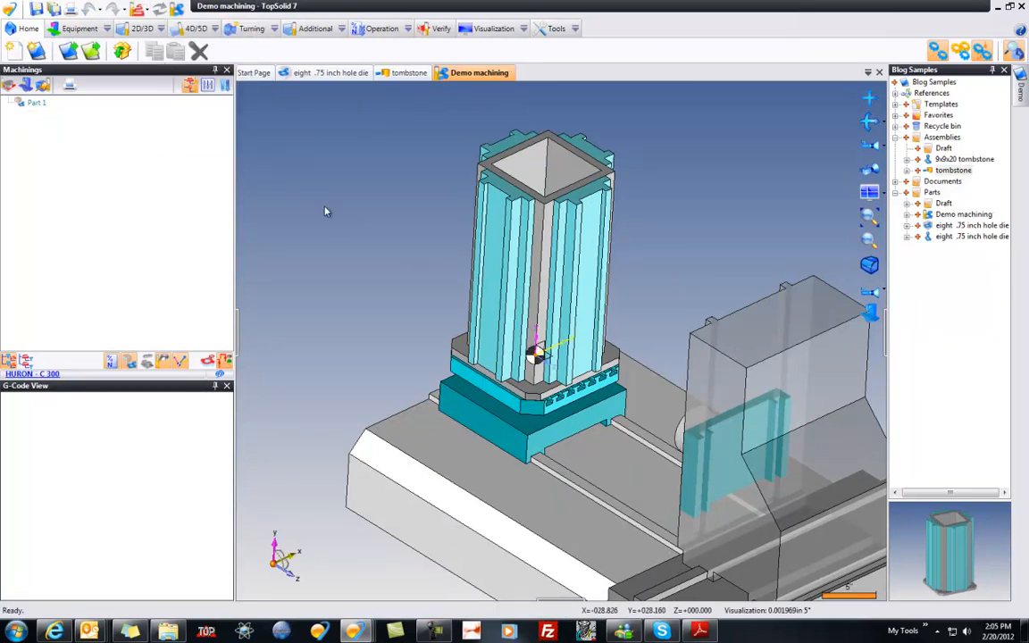
Step: Examine the eight .75 inch hole die with its stock in its own document, and return to Demo machining
left_click(297, 73)
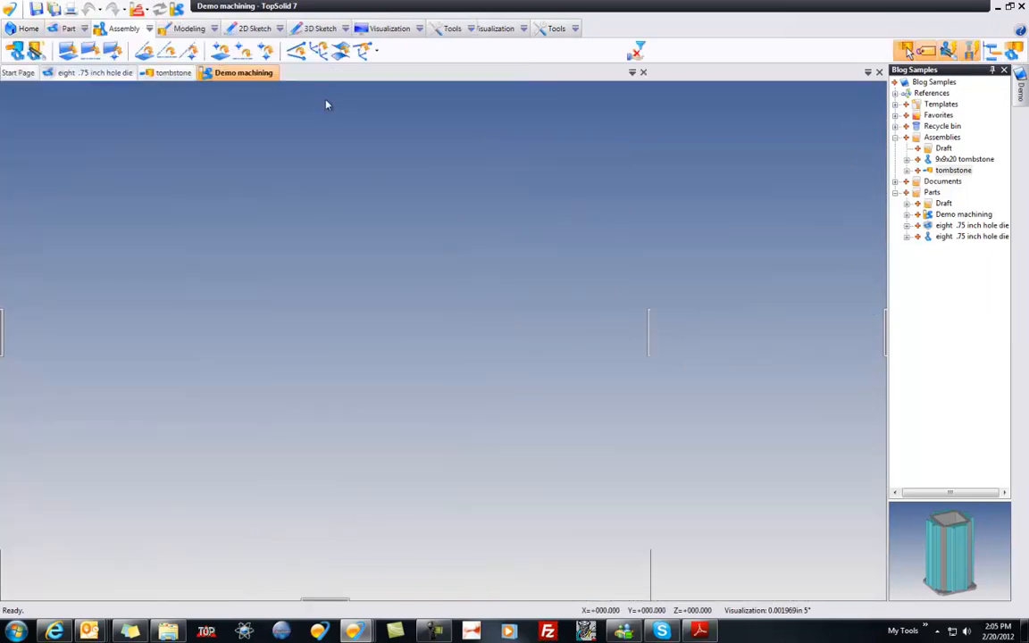
middle_click_drag(147, 316, 148, 316)
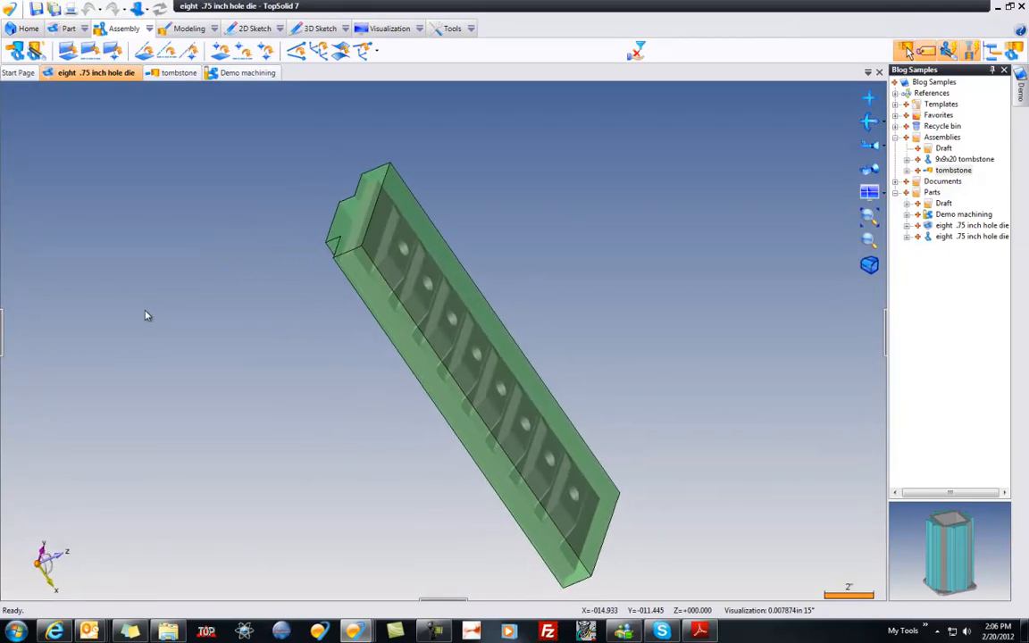
left_click(239, 72)
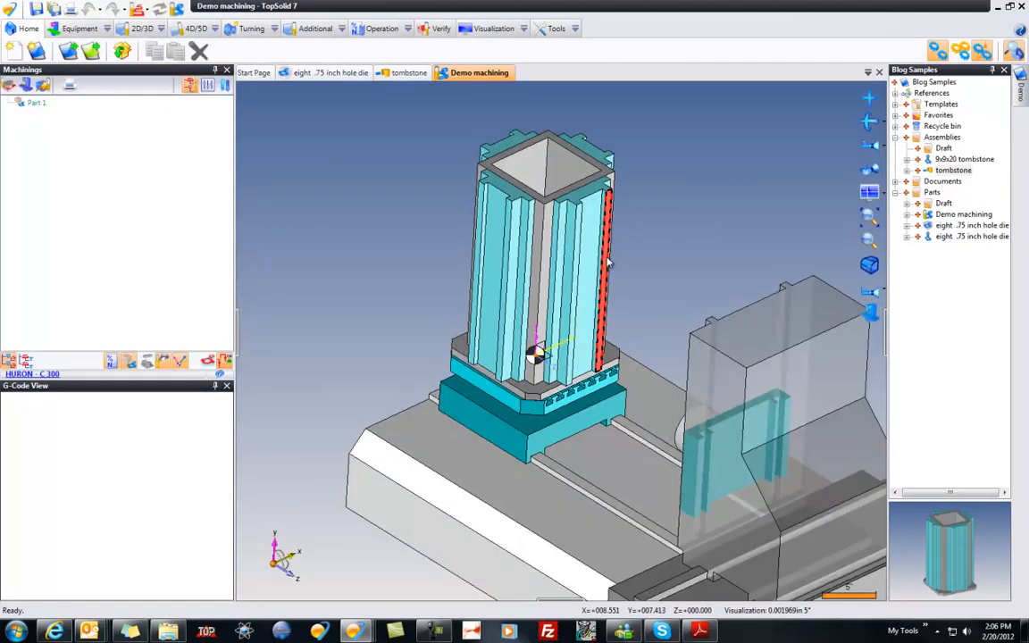
Step: Insert the eight .75 inch hole die into Demo machining as a machinable part with faceted stock
left_click(960, 226)
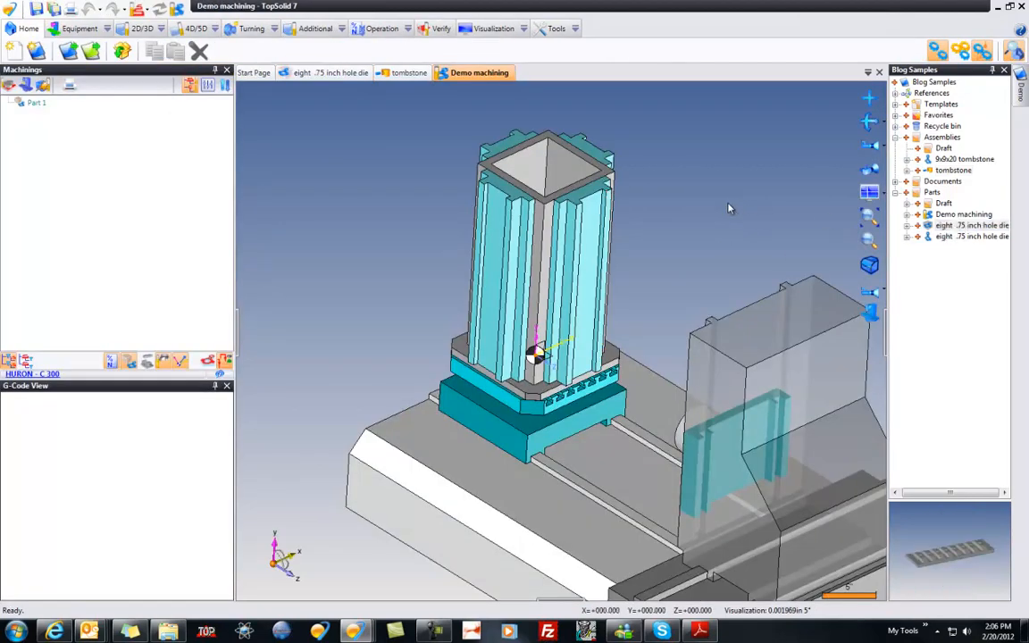
left_click_drag(729, 205, 729, 205)
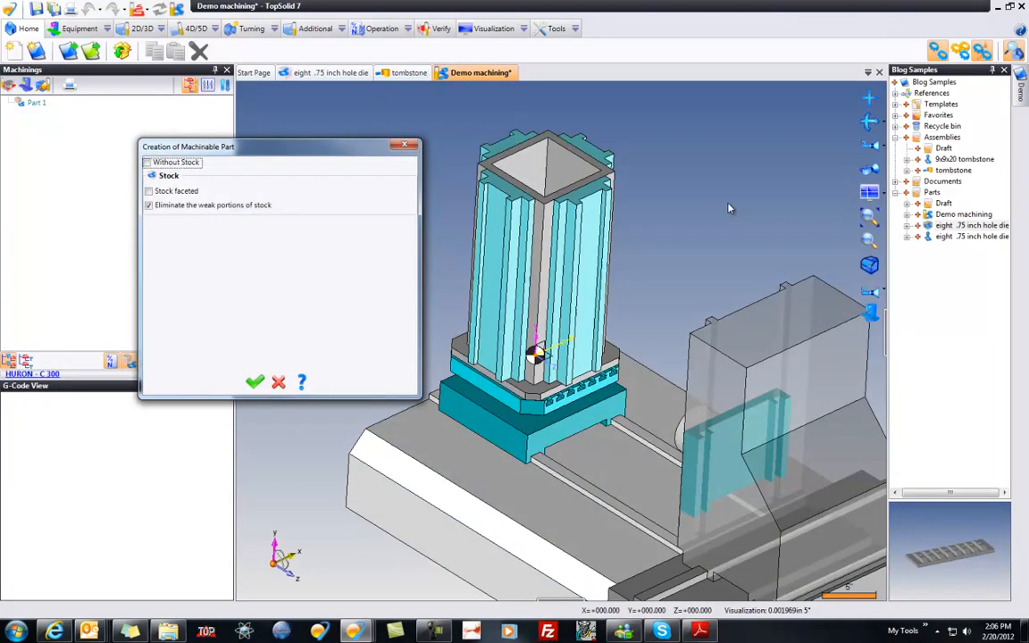
left_click(174, 190)
left_click(258, 385)
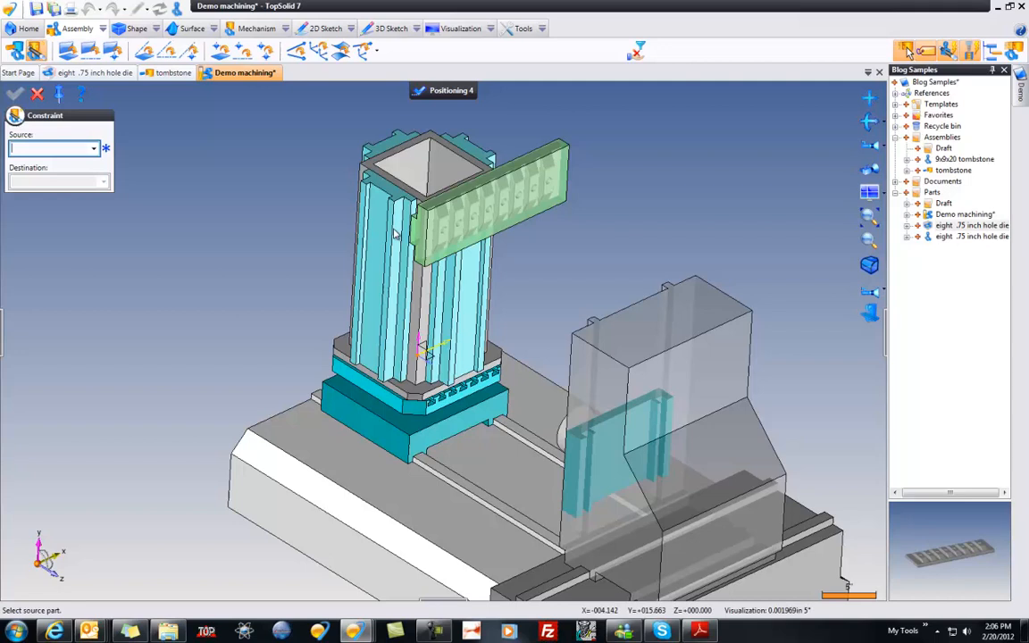
Step: Move the eight-hole die clear of the machine and mate its slotted back to the outer face of the adjacent tombstone rail
left_click_drag(480, 234, 613, 218)
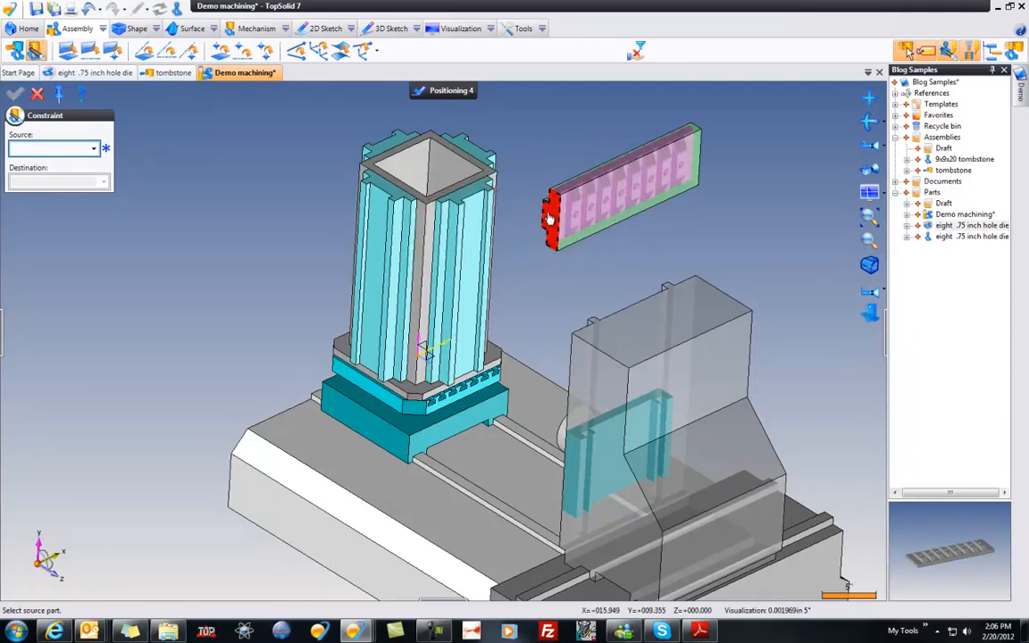
left_click(549, 217)
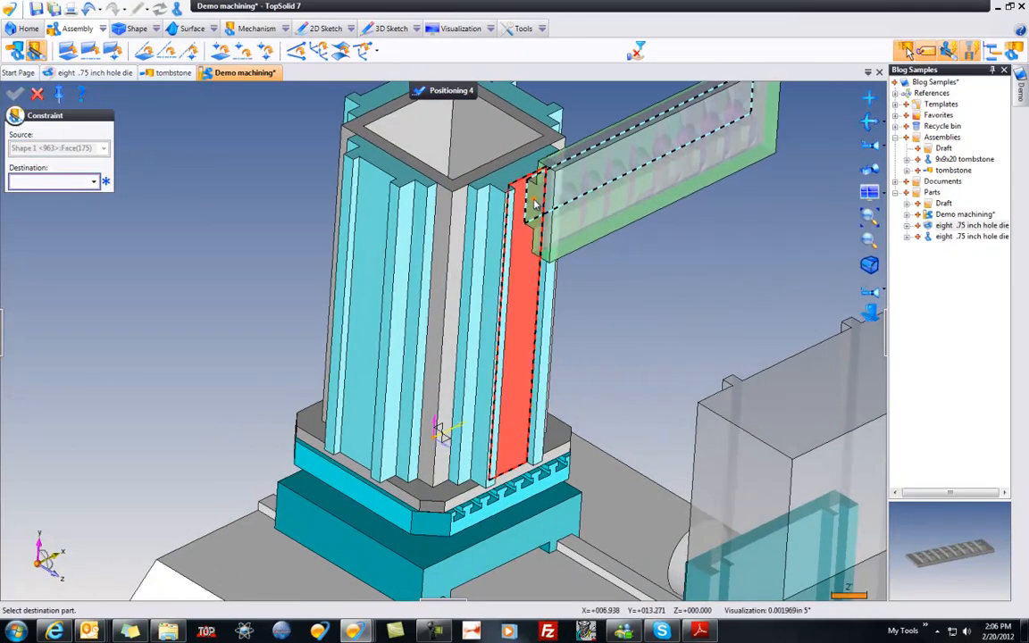
left_click(531, 308)
Step: Align the die's end face with the top end of the tombstone rail
middle_click_drag(531, 308, 603, 282)
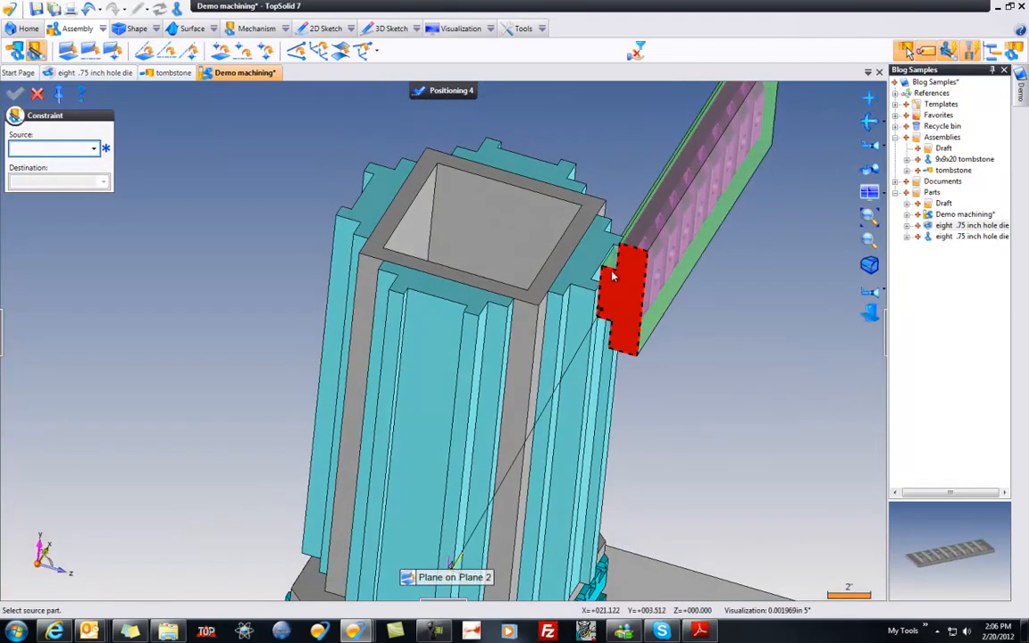
left_click(609, 285)
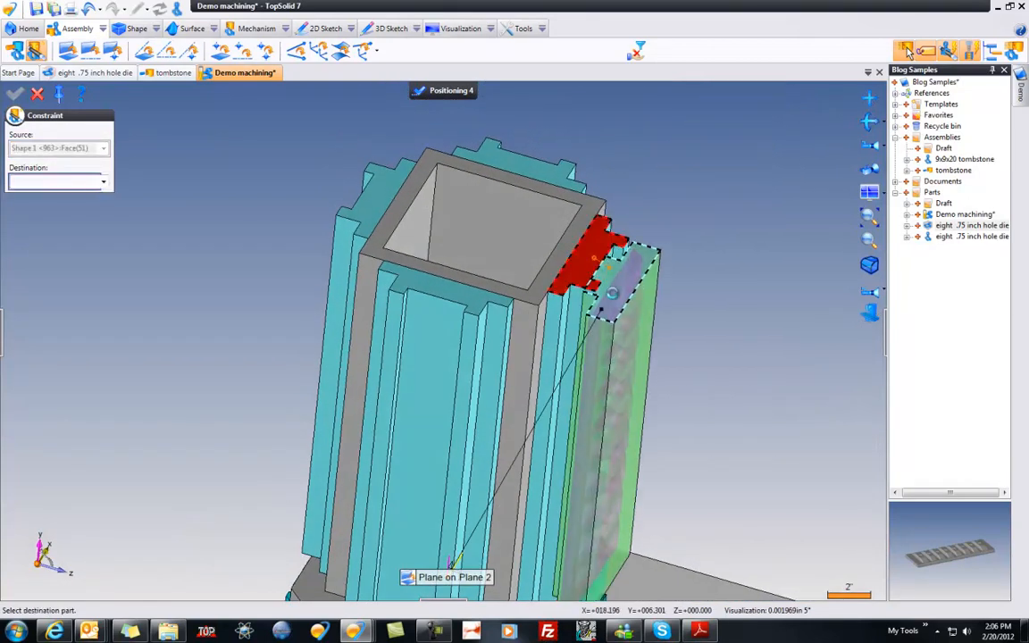
left_click(596, 264)
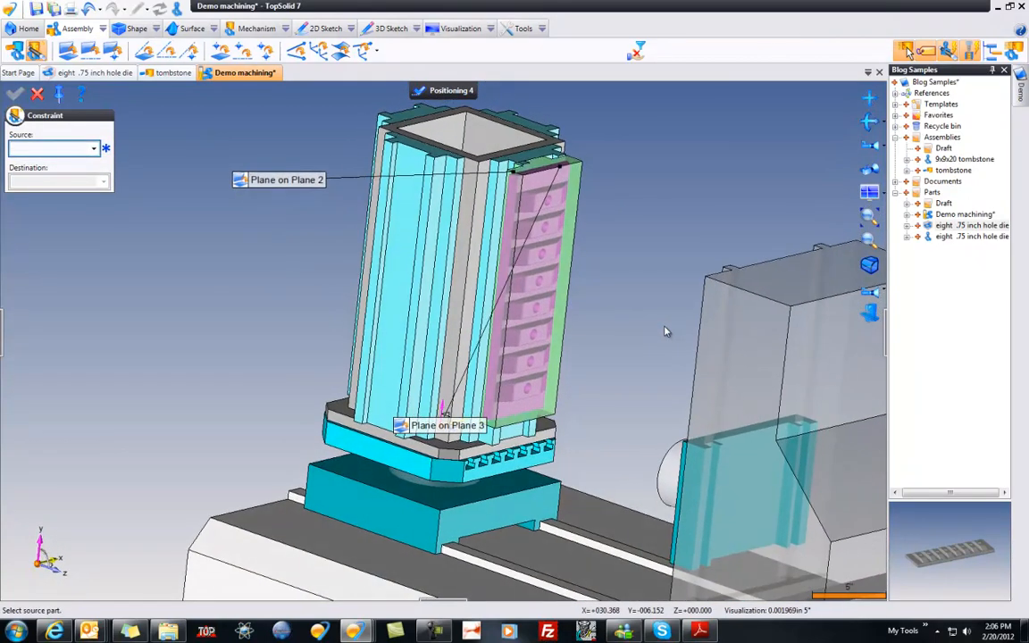
Step: Try a 0.5 inch offset on the die's back-face constraint, and reset it to 0
left_click(284, 182)
type("0.5")
key("Return")
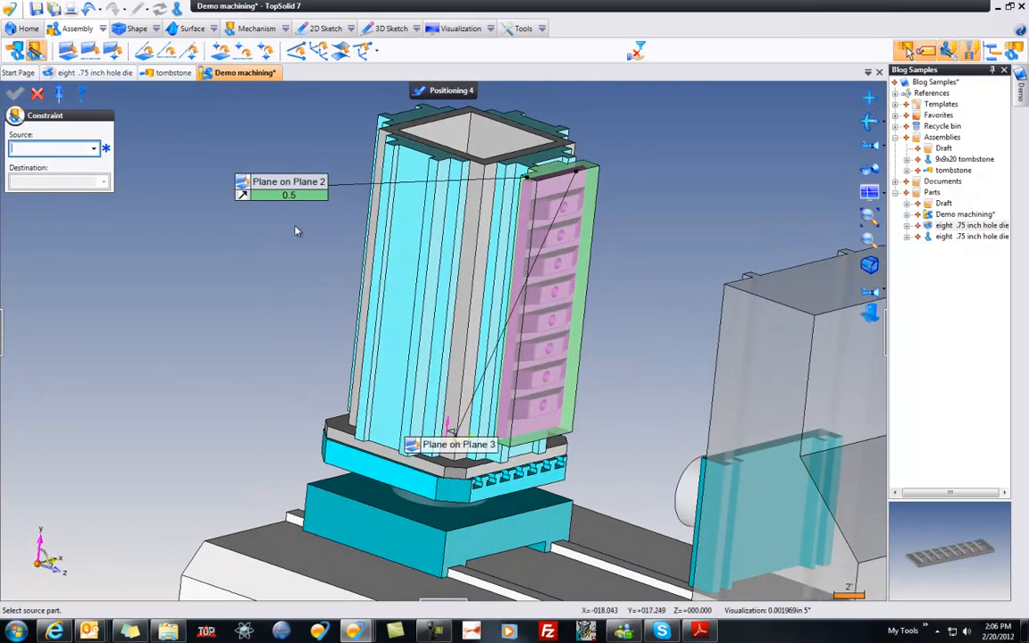
left_click(292, 196)
type("0")
key("Return")
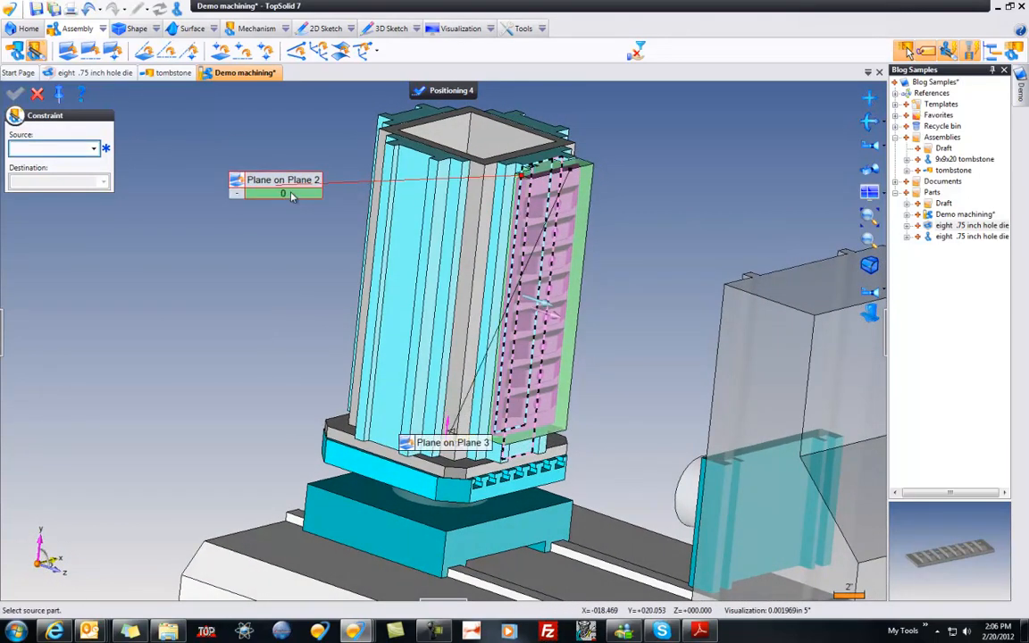
Step: Offset the die's end face 0.5 inch from the rail's top end and reverse the offset so the die sits lower
left_click(456, 453)
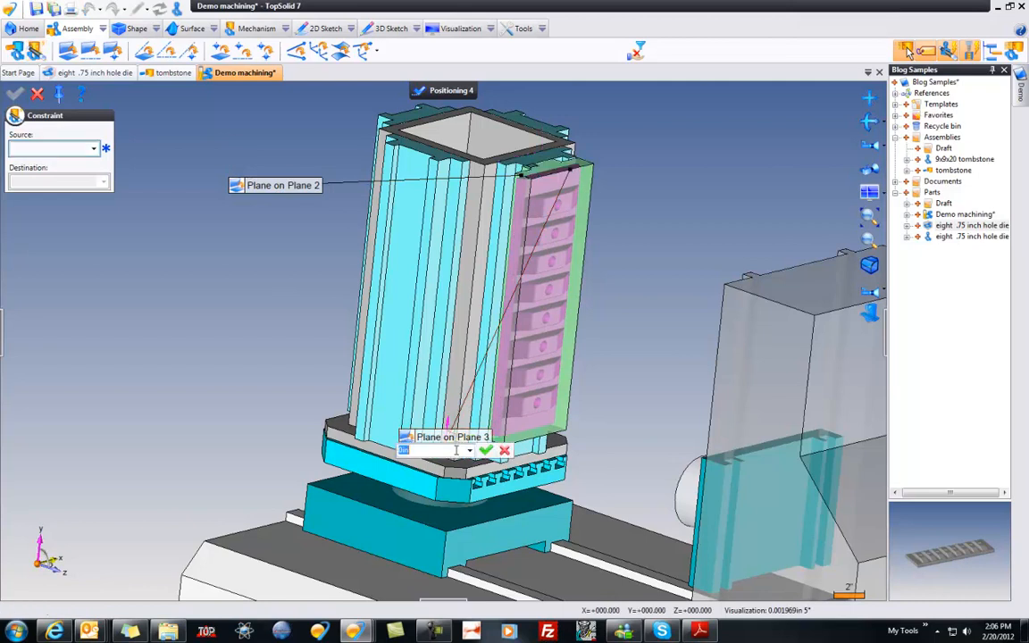
type(".5")
key("Return")
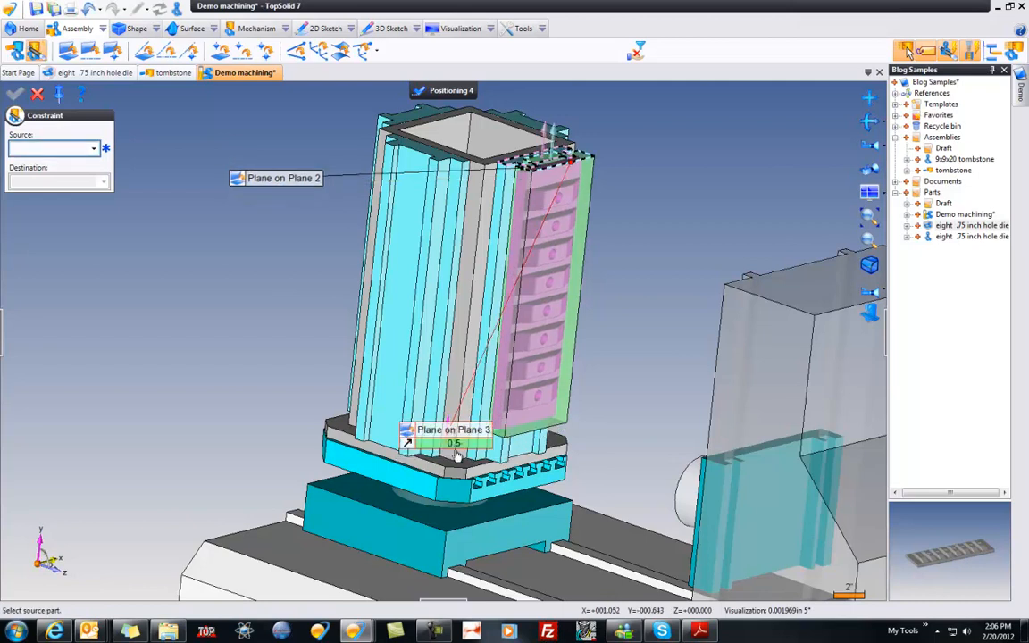
left_click(410, 445)
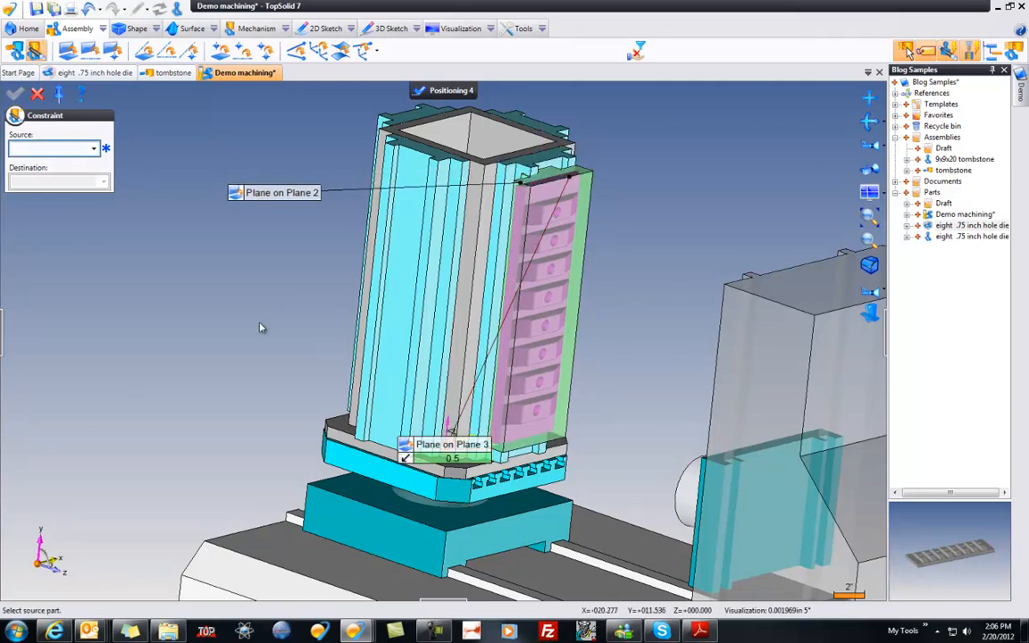
Step: Align the side wall of the die's slot with the rail's side face, finish the positioning and save the document
scroll(365, 303, "up", 5)
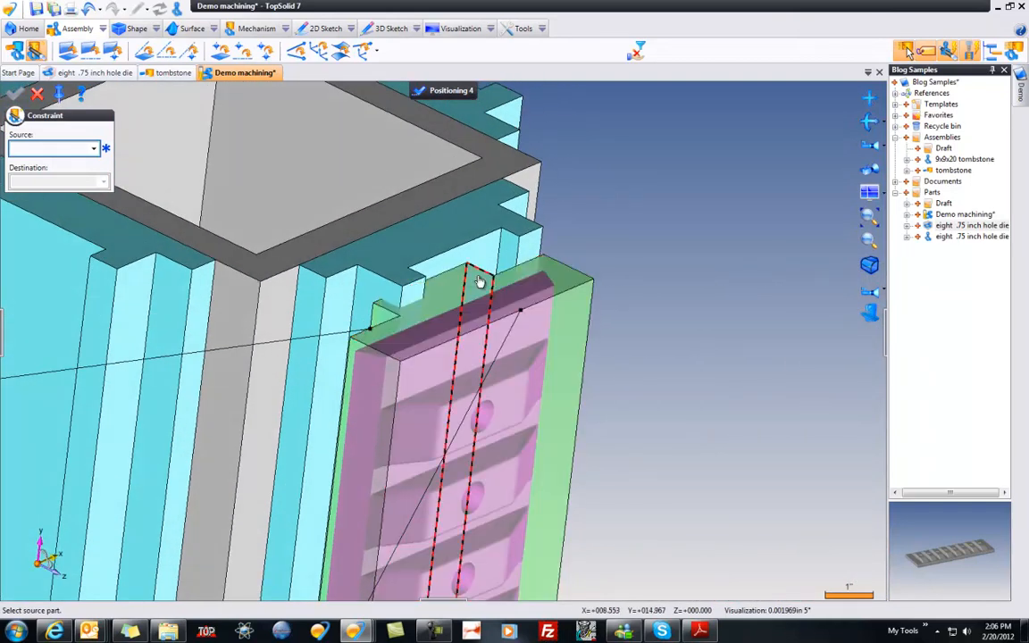
left_click(479, 280)
left_click(510, 249)
scroll(712, 251, "down", 5)
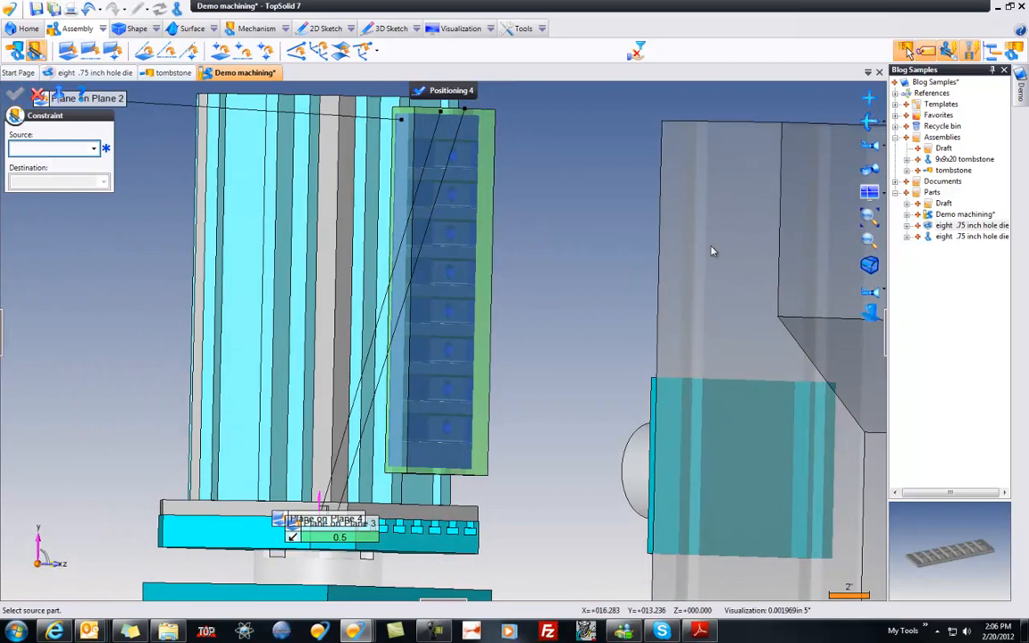
middle_click_drag(712, 251, 712, 251)
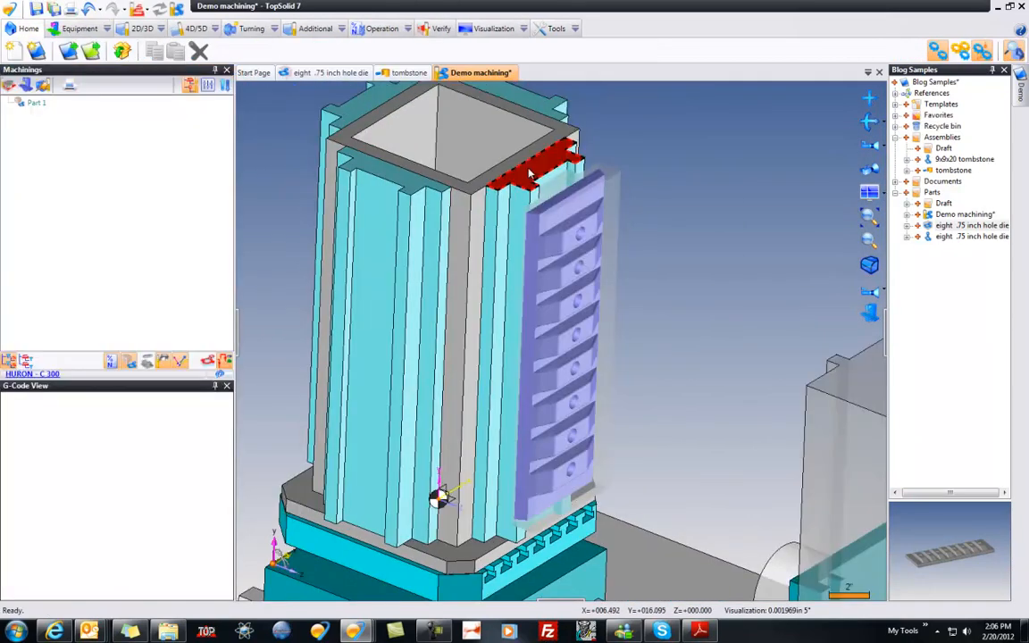
scroll(694, 364, "down", 5)
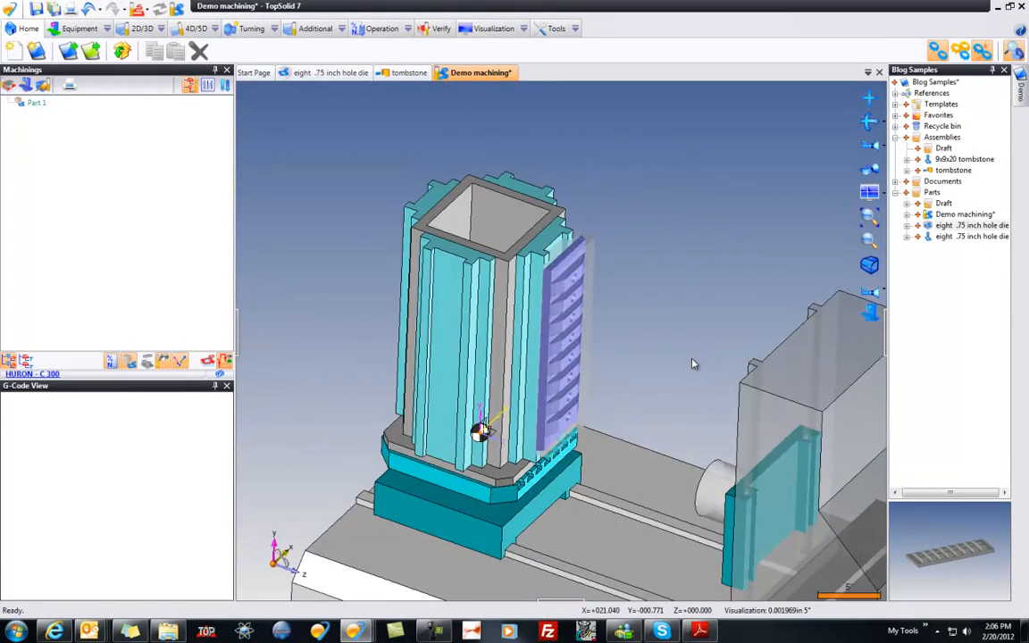
key("ctrl+s")
Step: Start an end milling operation on the face around the die's uppermost hole and load FaceMill D 2 into pocket T1
scroll(591, 312, "up", 3)
scroll(592, 312, "up", 1)
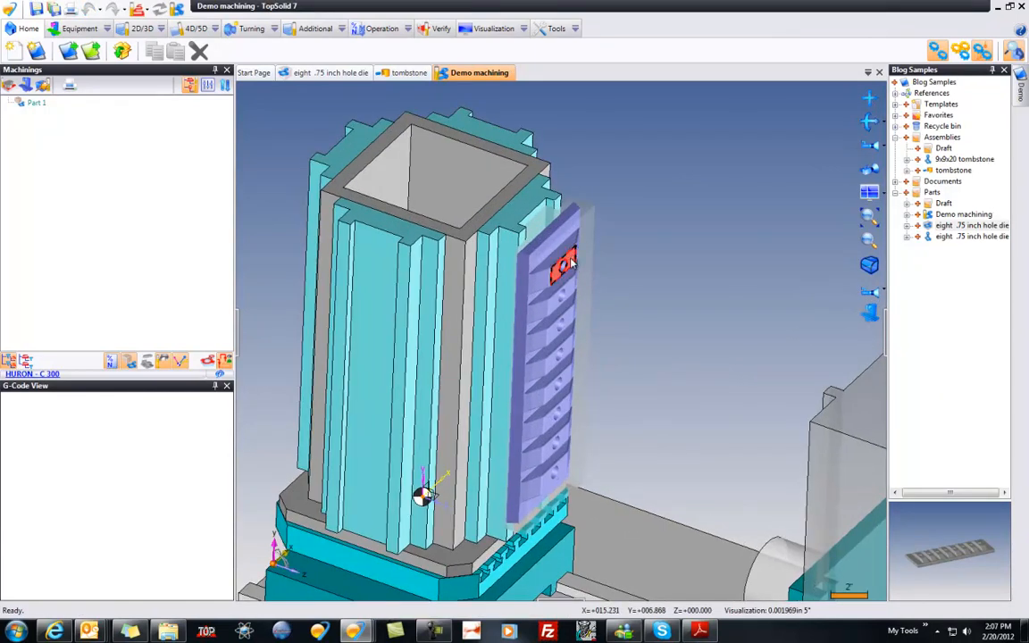
right_click(571, 263)
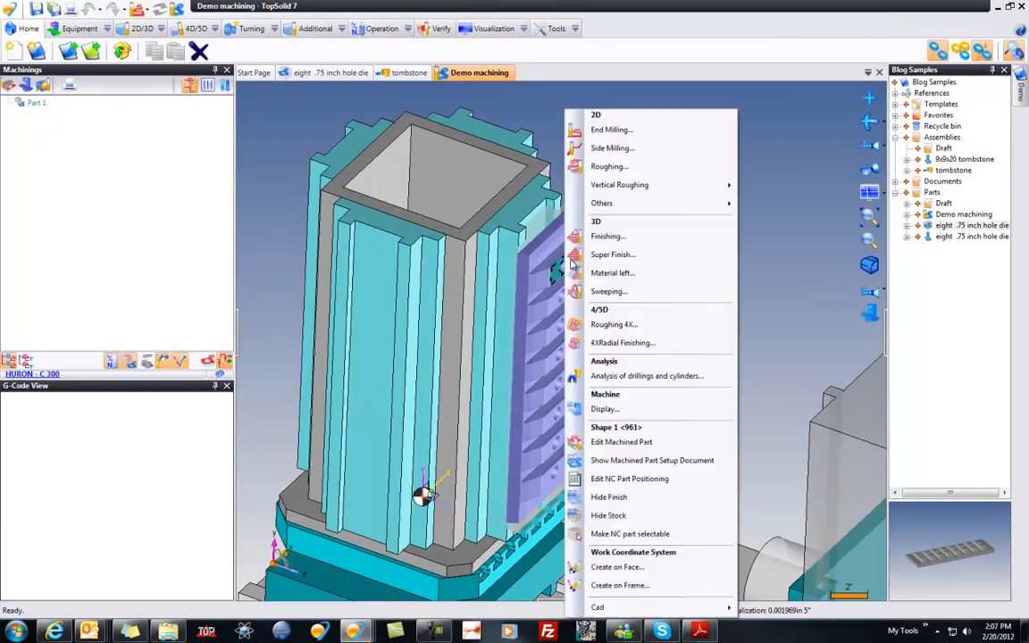
left_click(639, 133)
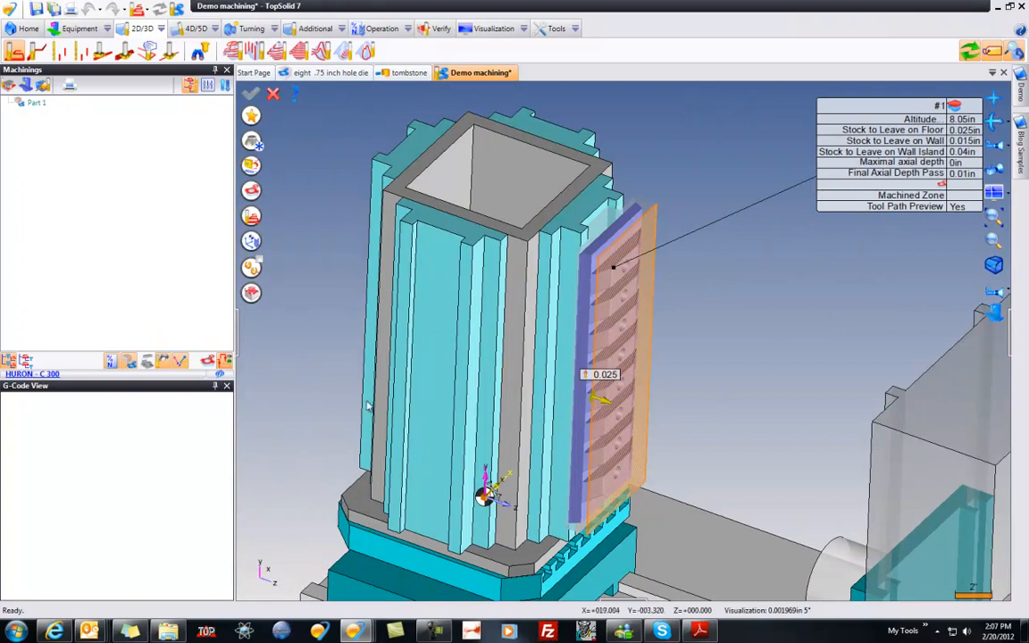
left_click(251, 141)
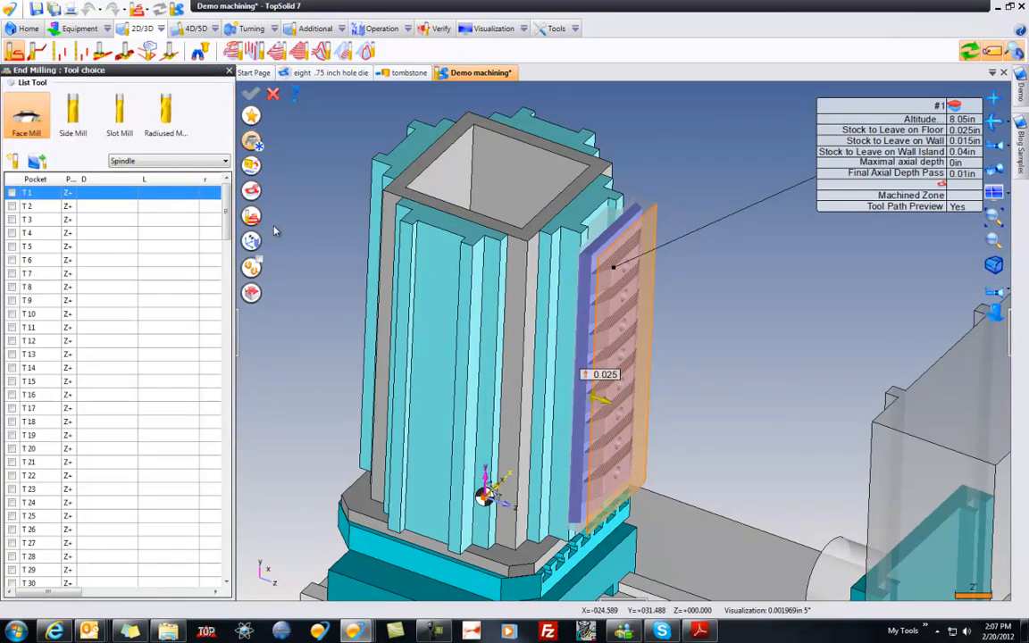
double_click(98, 197)
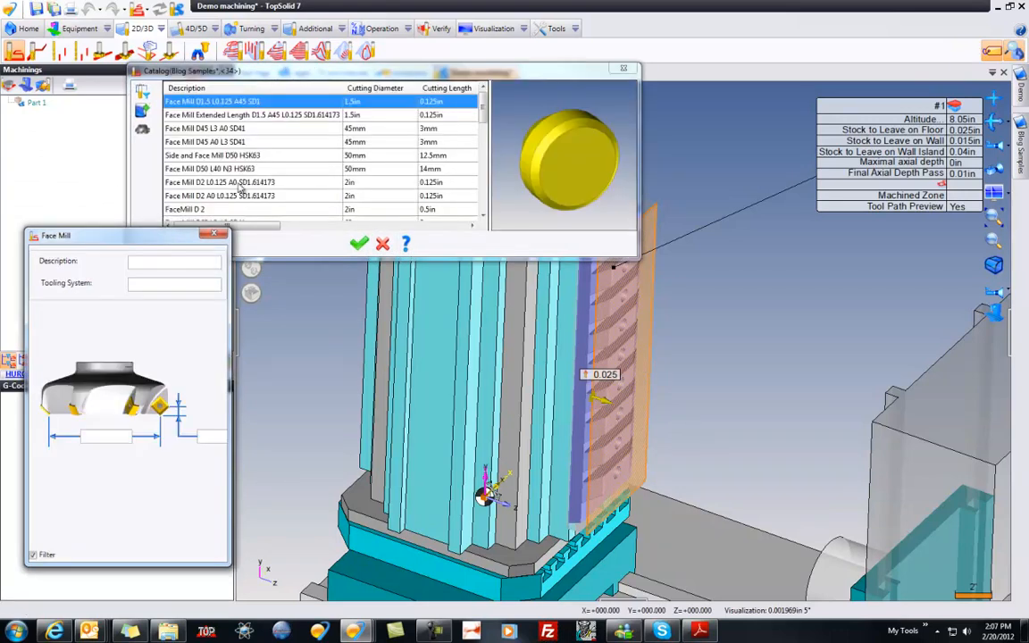
left_click(352, 184)
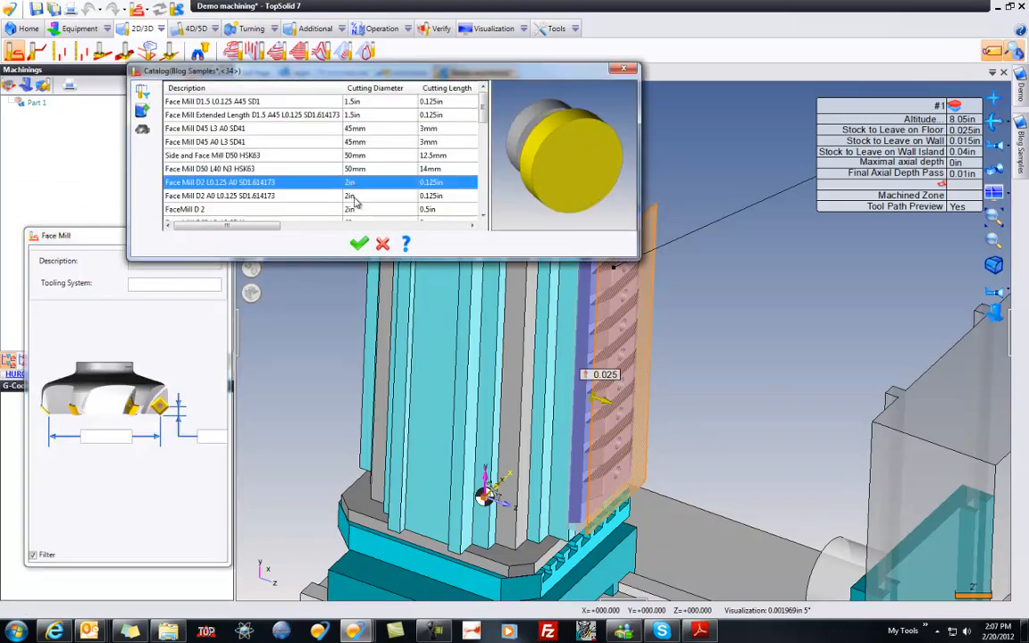
left_click(353, 195)
left_click(354, 210)
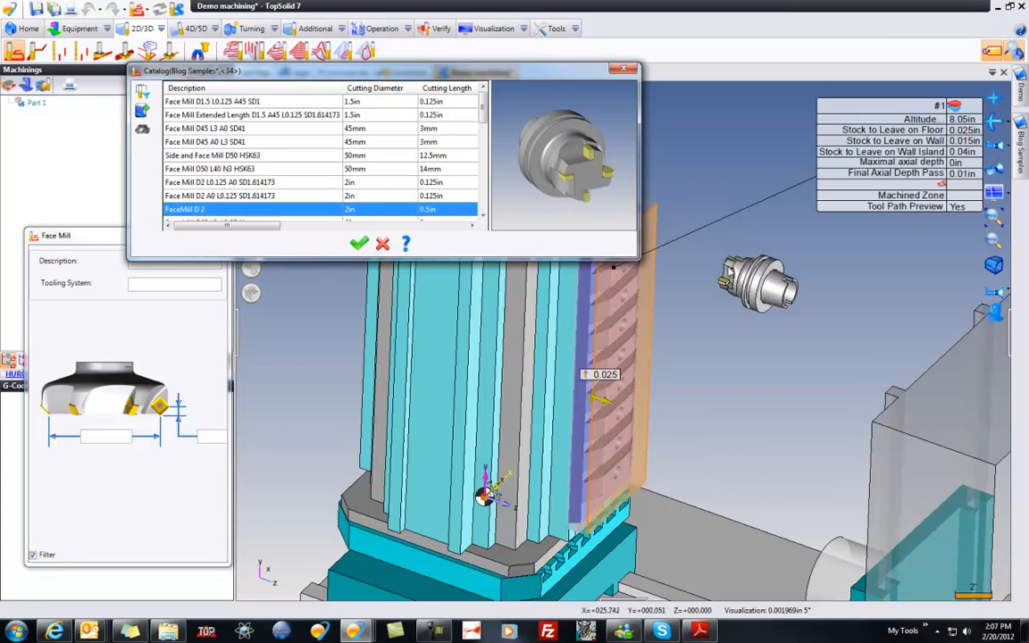
left_click(358, 244)
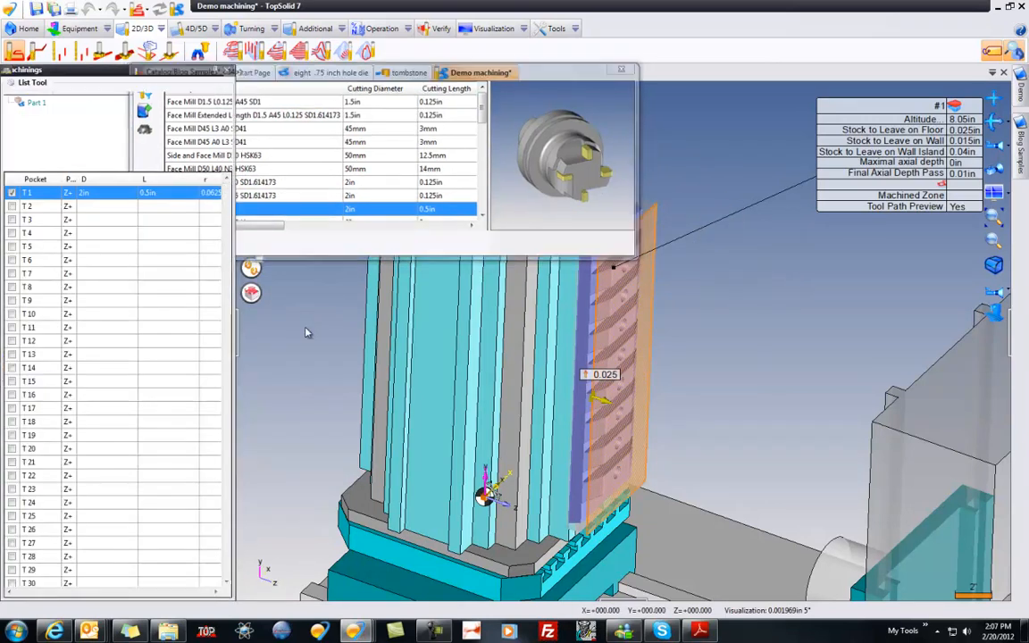
Step: Set the facing operation's stock to leave on floor to 0 and close the tool choice
scroll(308, 333, "up", 2)
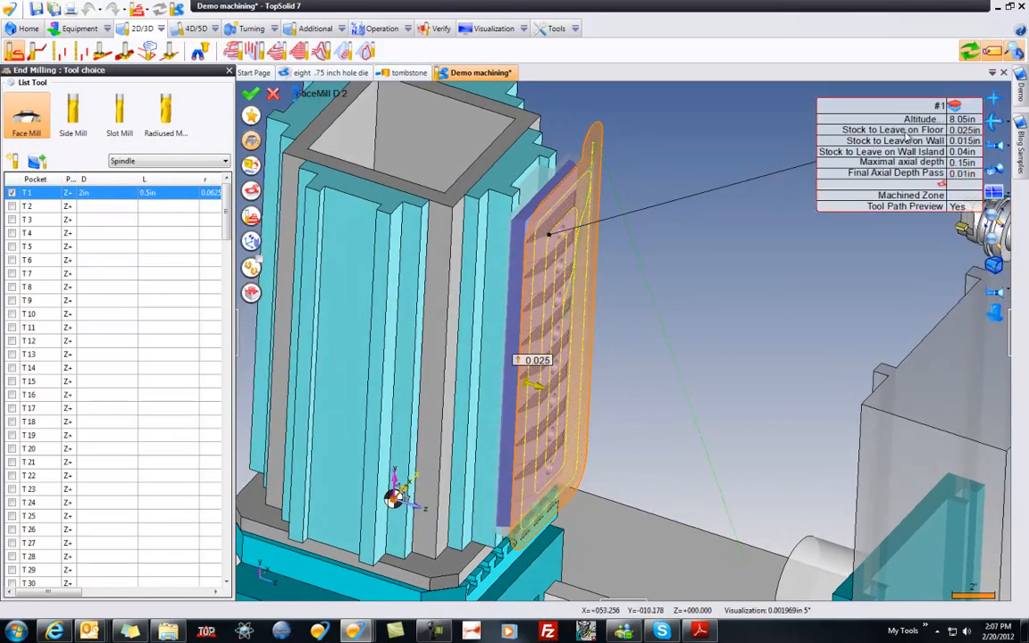
left_click_drag(940, 106, 835, 106)
left_click(859, 131)
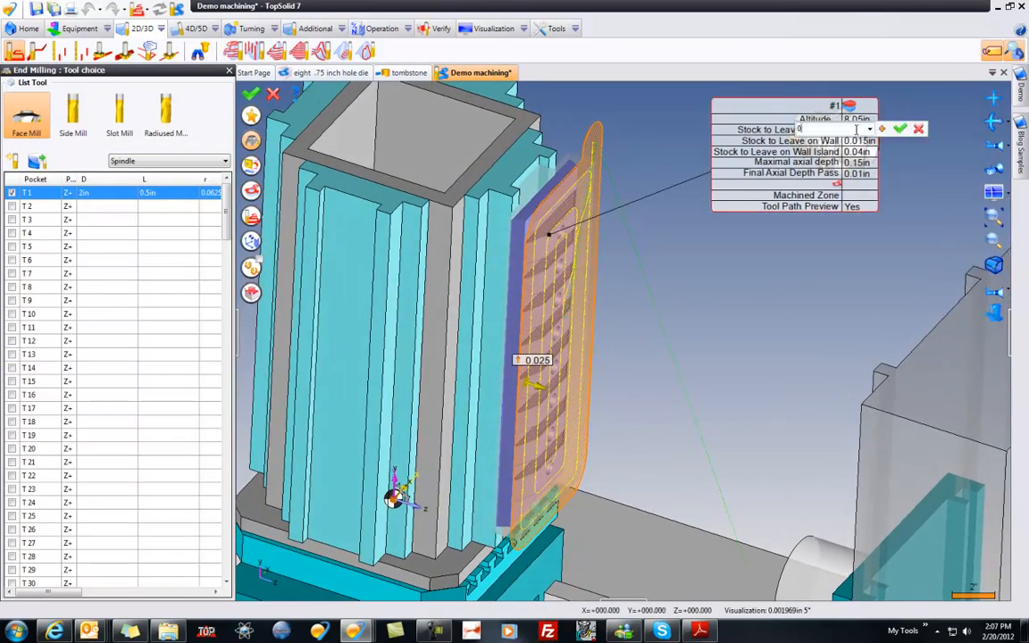
type("0")
key("Return")
left_click(251, 141)
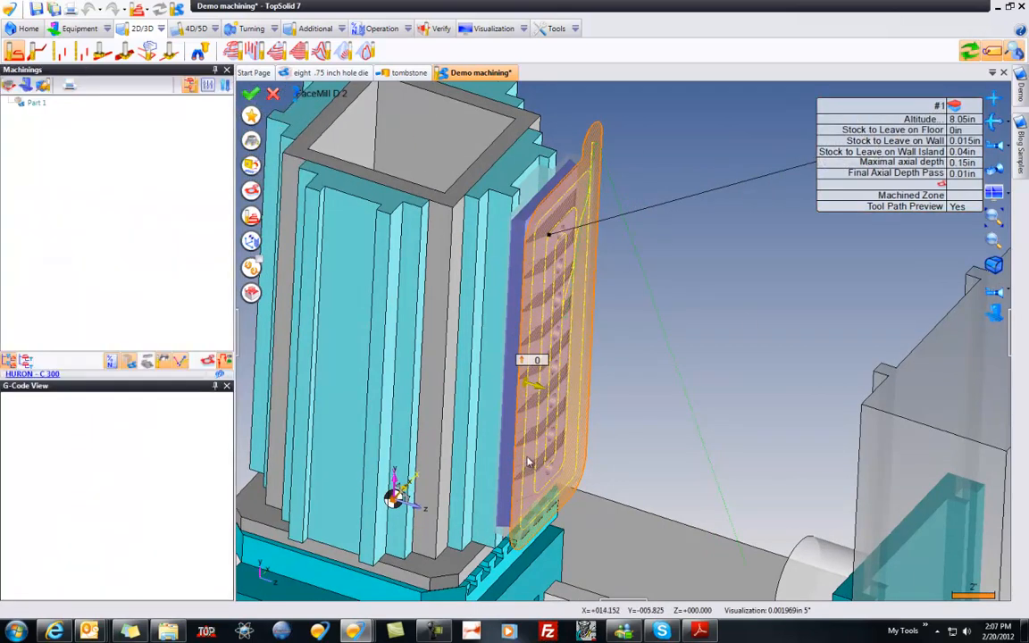
Step: Set the spindle rate to 3000 rpm, the tooth feed rate to 0.01 in and a coolant mode, and validate the facing operation
left_click(252, 166)
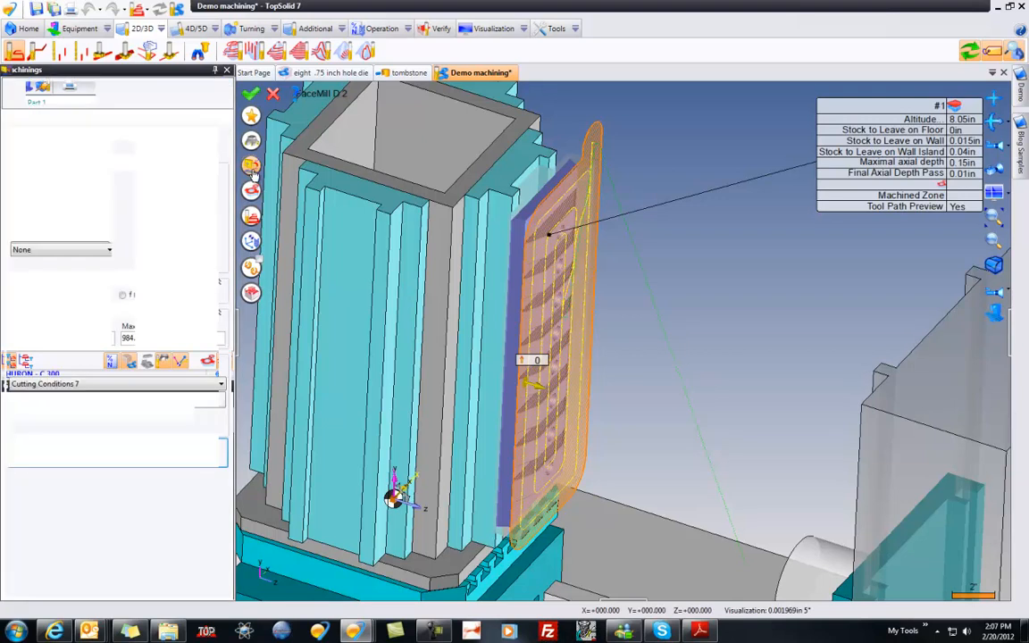
left_click(48, 191)
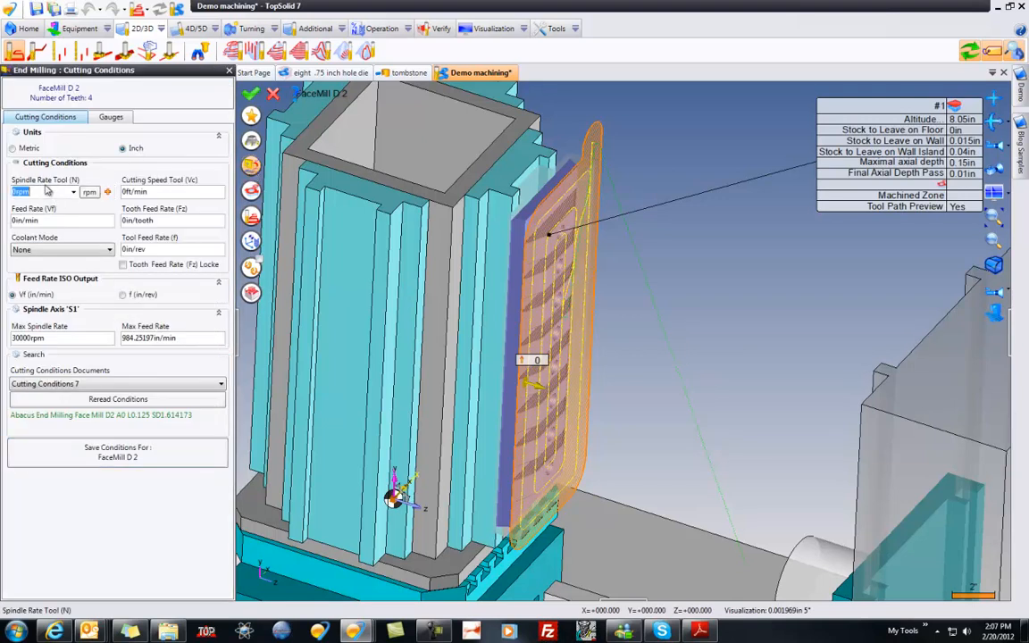
key("Tab")
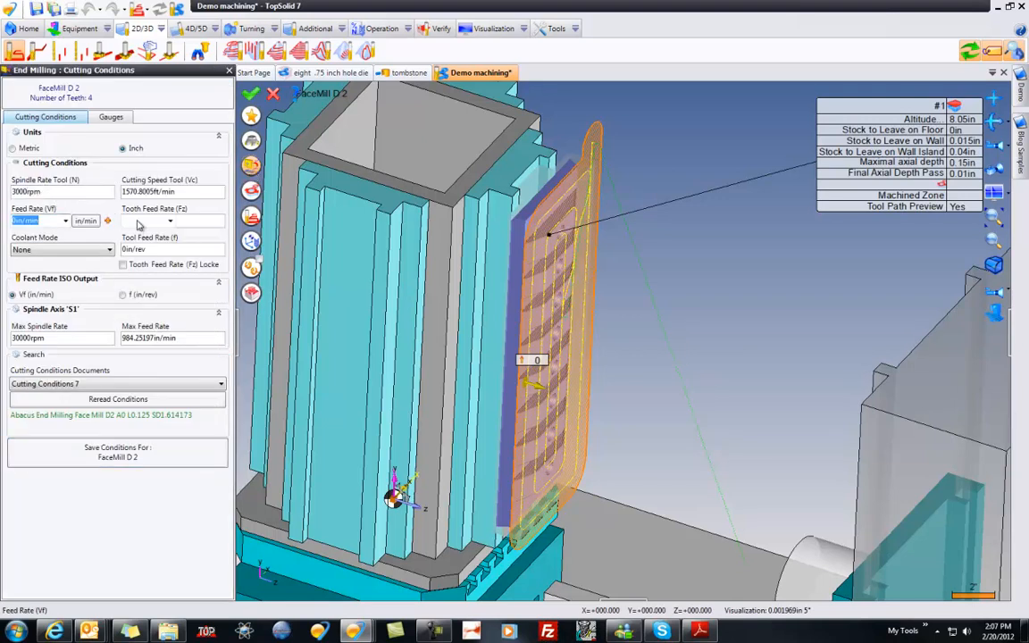
key("Tab")
type("0.01")
key("Tab")
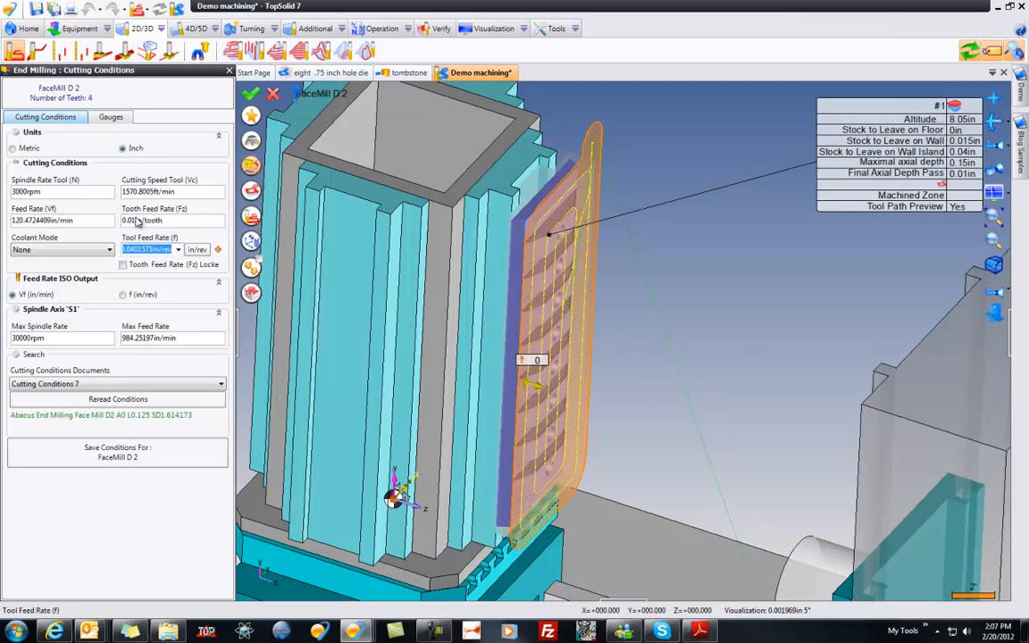
left_click(51, 249)
left_click(56, 284)
left_click(251, 92)
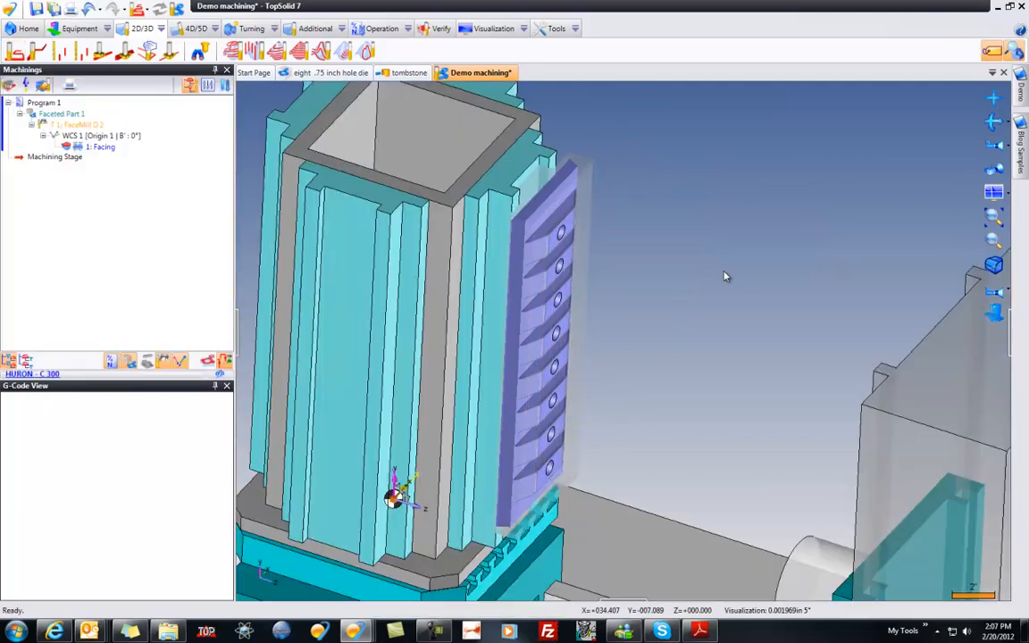
left_click(81, 147)
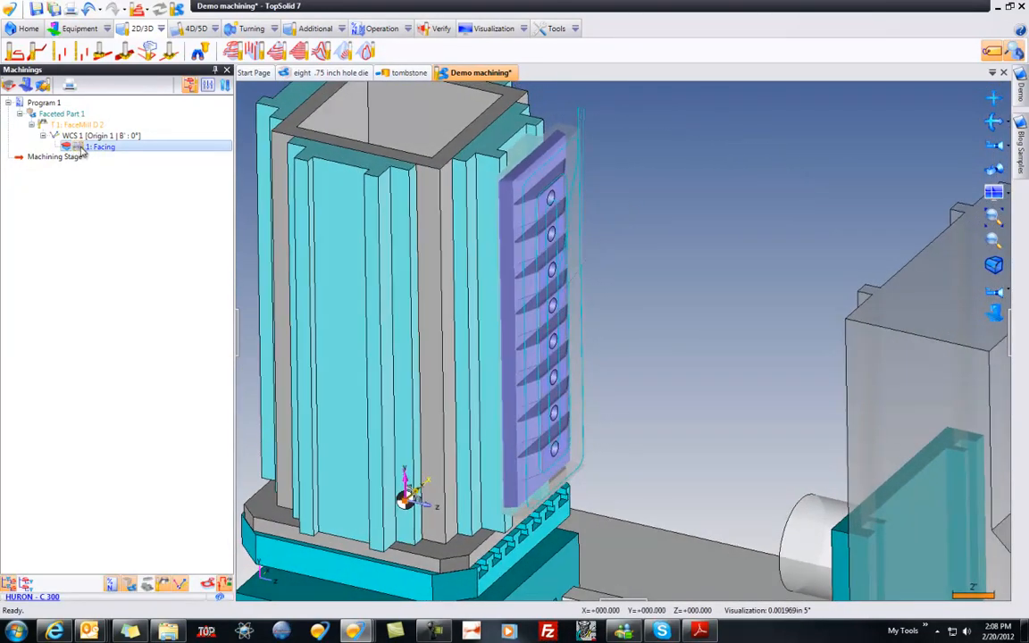
left_click(668, 242)
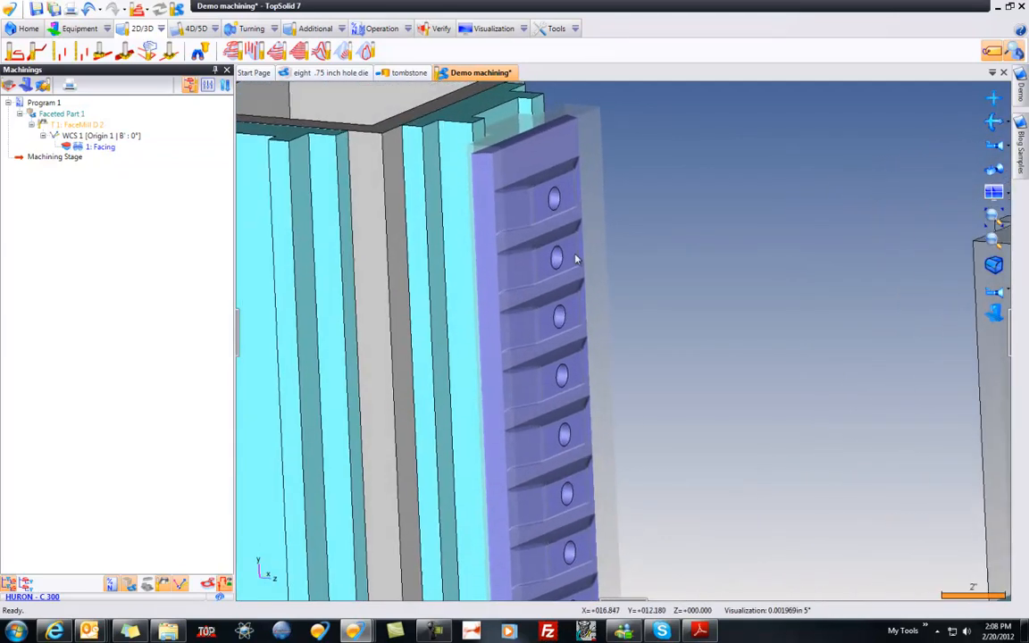
Step: Start an end milling operation on the die face above the uppermost hole and add a slot mill to pocket T2
right_click(507, 169)
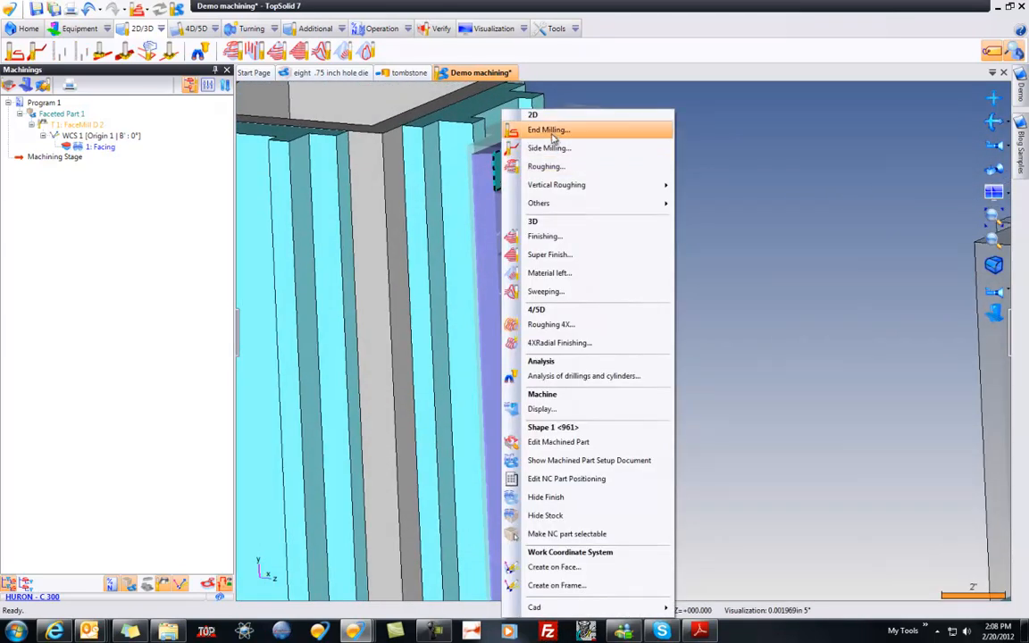
left_click(553, 135)
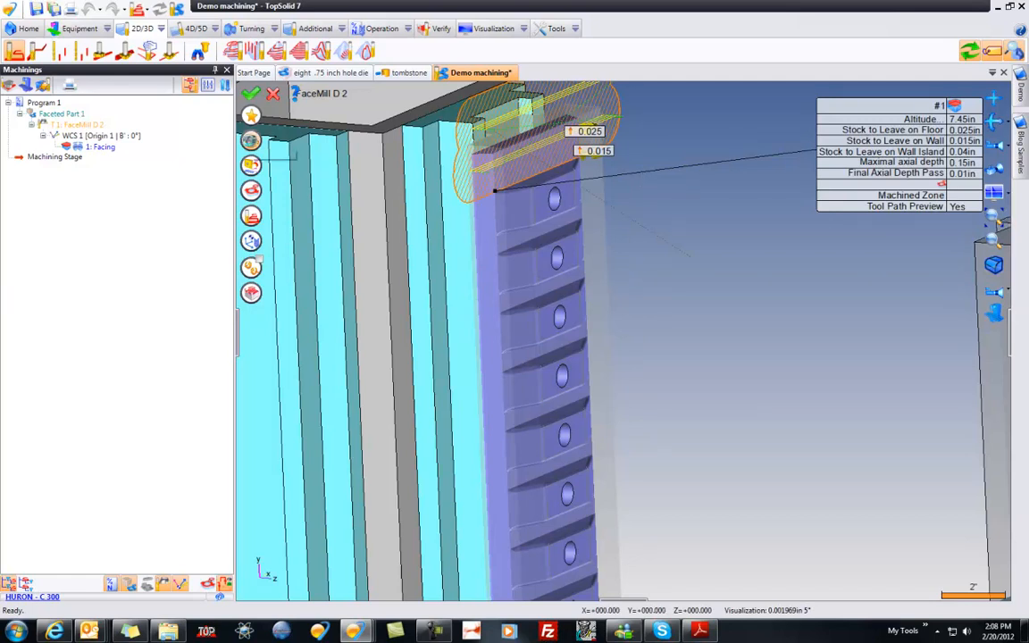
left_click(251, 141)
left_click(119, 111)
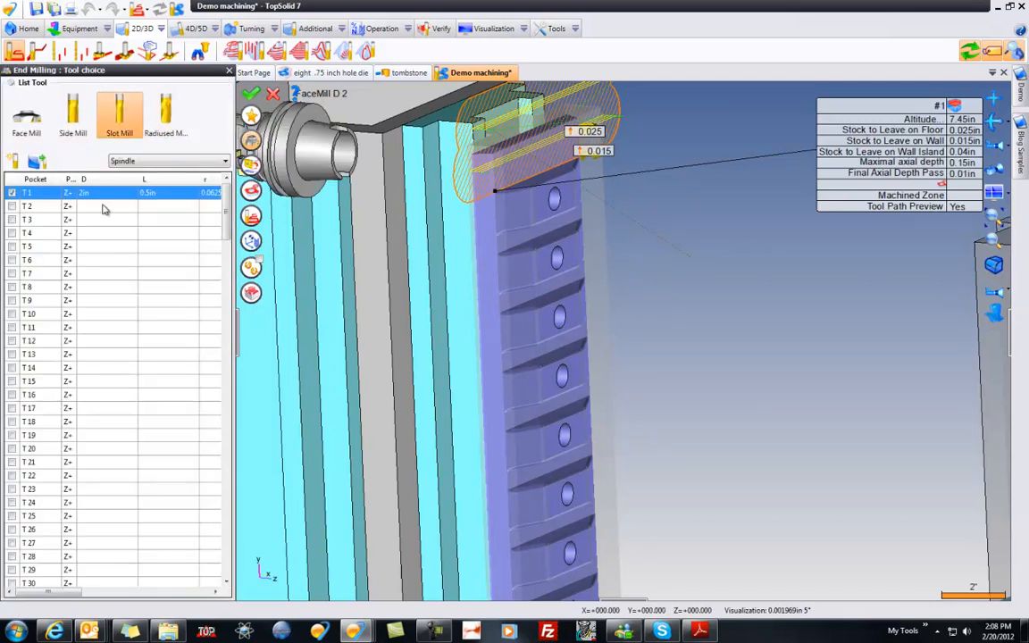
left_click(103, 206)
double_click(122, 121)
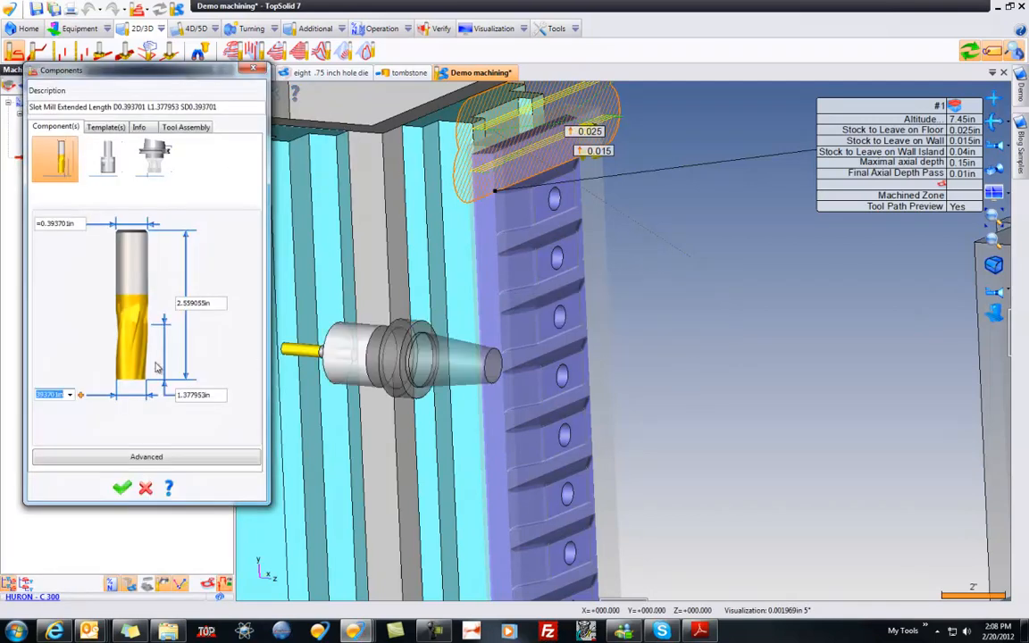
Step: Size the slot mill with a 0.5 in diameter, 1.5 in cutting length and 3.5 in total length
type("0.5")
key("Tab")
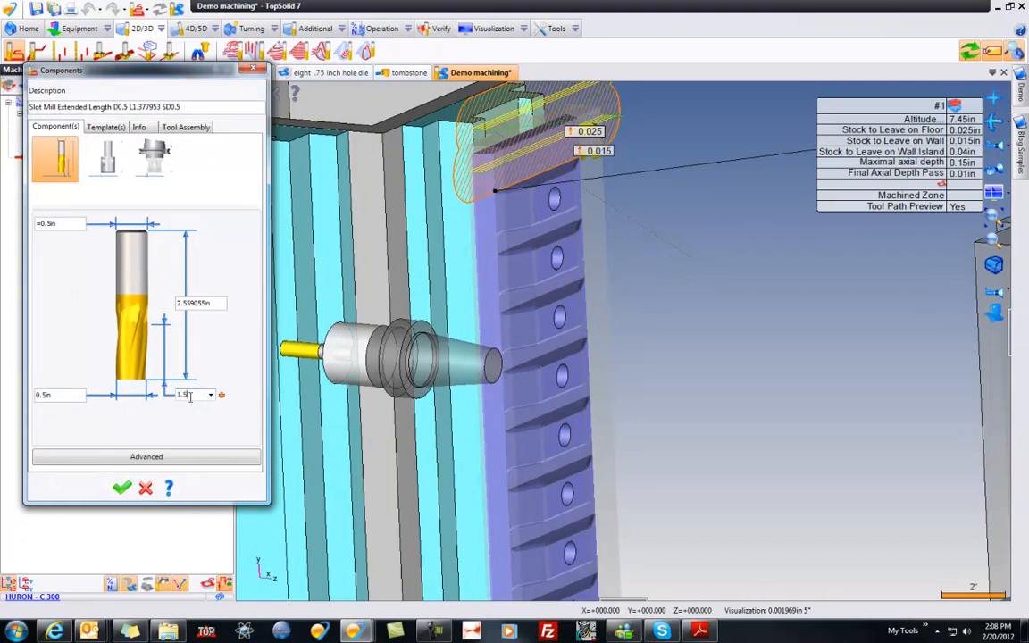
key("Tab")
key("Tab")
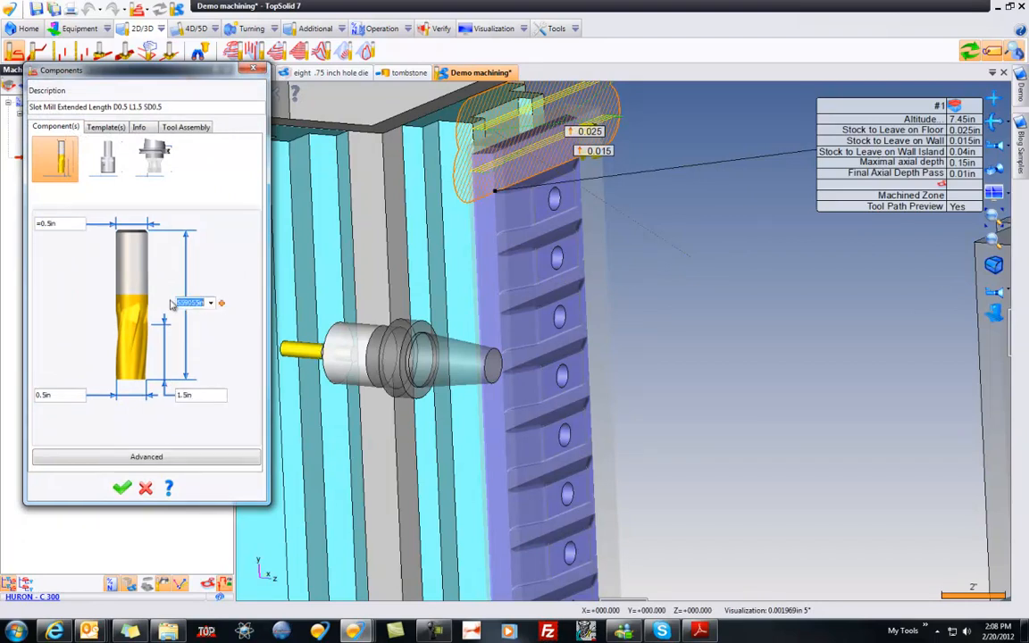
Step: Set the slot mill's cutting tool material to a carbide grade in its advanced parameters
left_click(185, 455)
key("Tab")
left_click(223, 167)
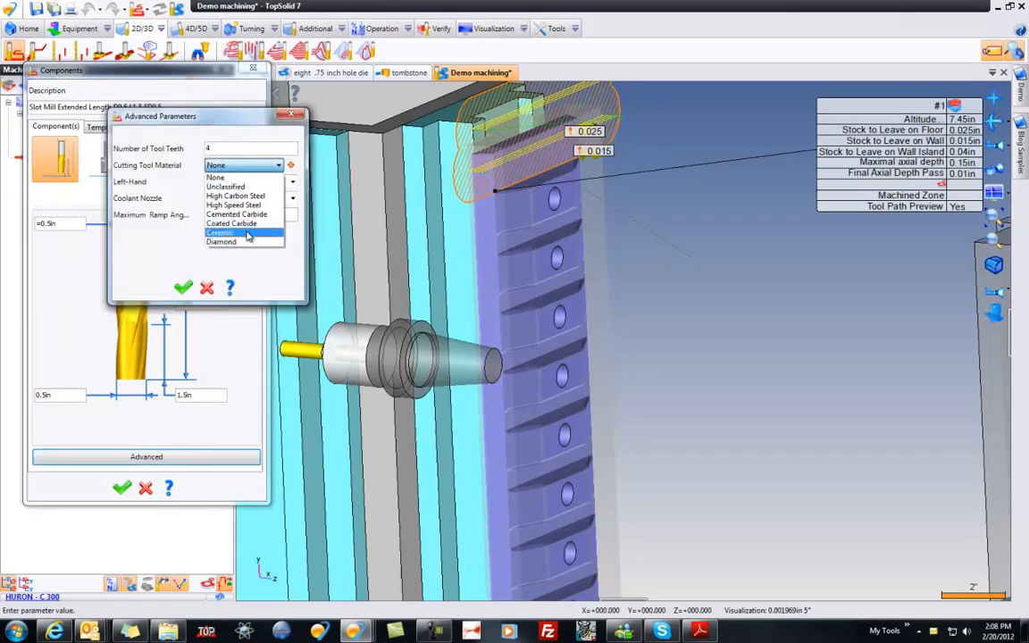
left_click(226, 220)
left_click(221, 214)
key("Return")
left_click(183, 288)
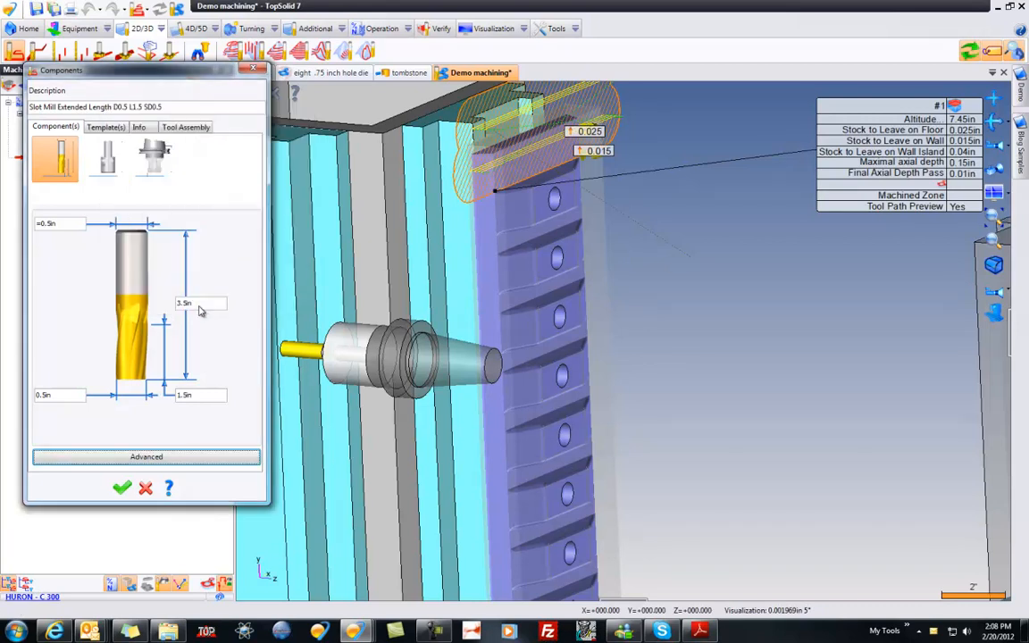
Step: Set the slot mill's holder to 1 in diameter and 1.5 in length
left_click(98, 152)
left_click(47, 399)
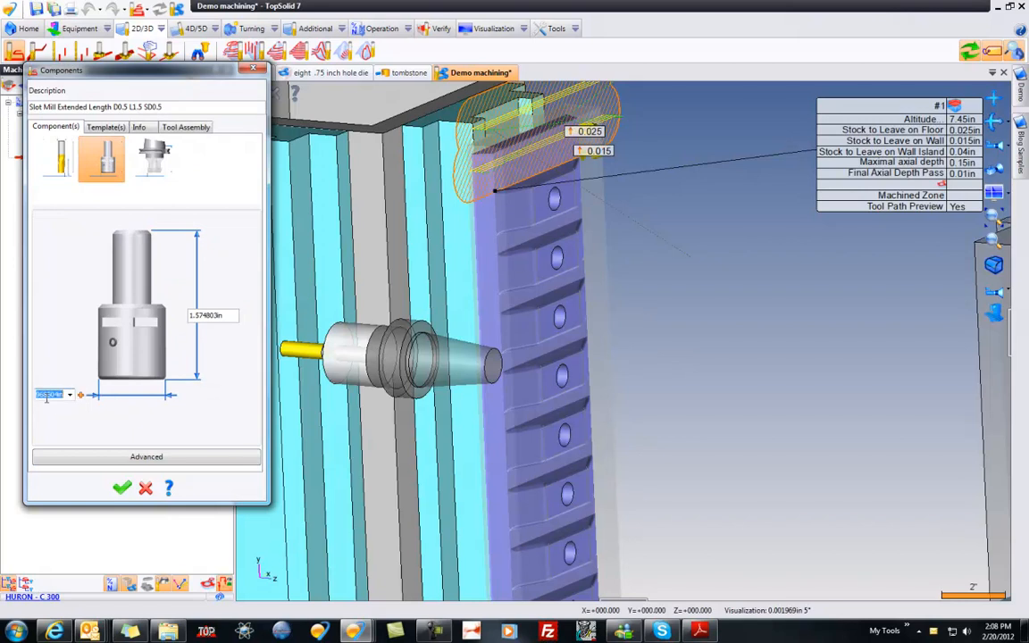
key("Return")
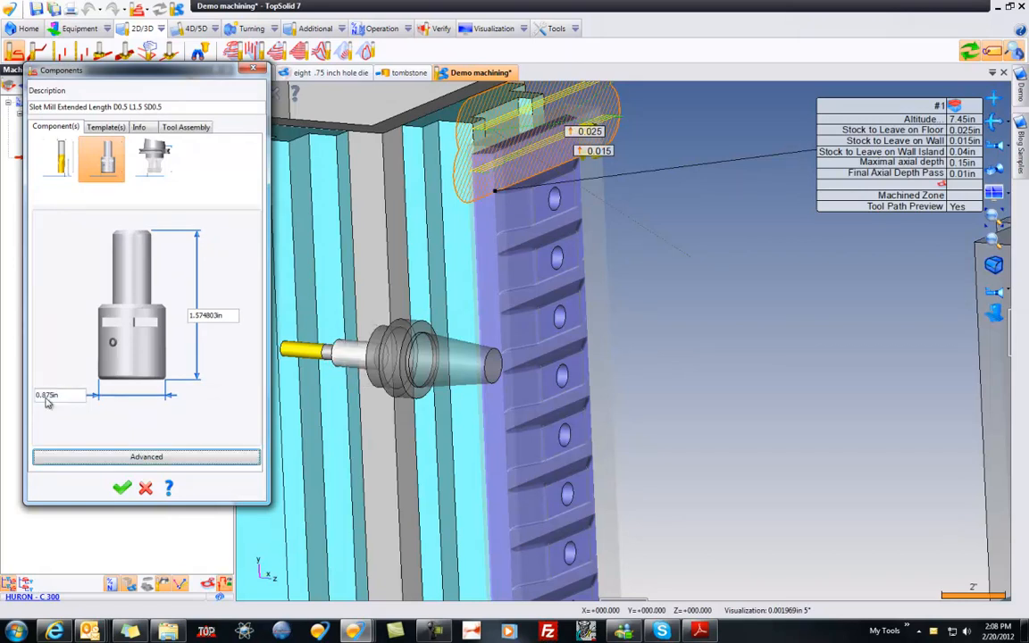
left_click(57, 395)
type("1")
left_click(223, 316)
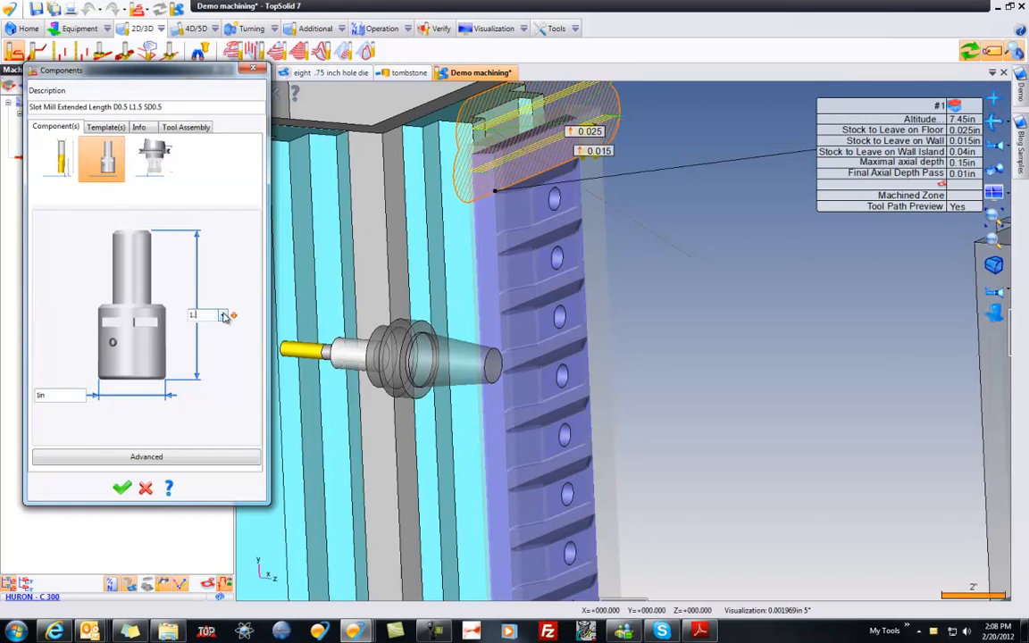
type("1.5")
key("Tab")
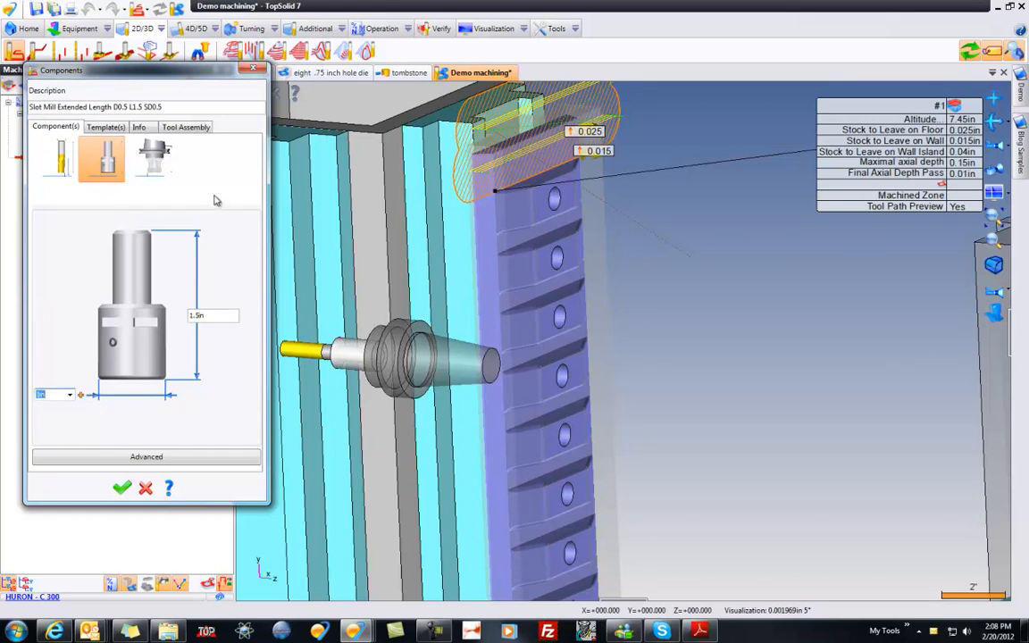
Step: Set the tool assembly's chuck distance to 1.625 in and validate the slot mill
left_click(185, 127)
left_click_drag(85, 239, 38, 238)
left_click(49, 217)
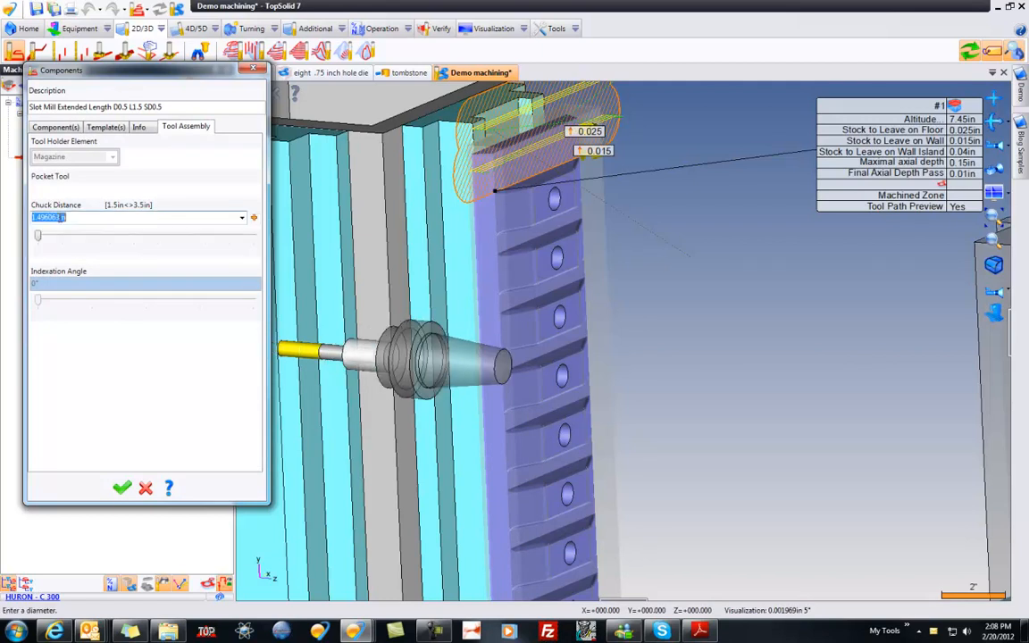
type("1.625")
key("Tab")
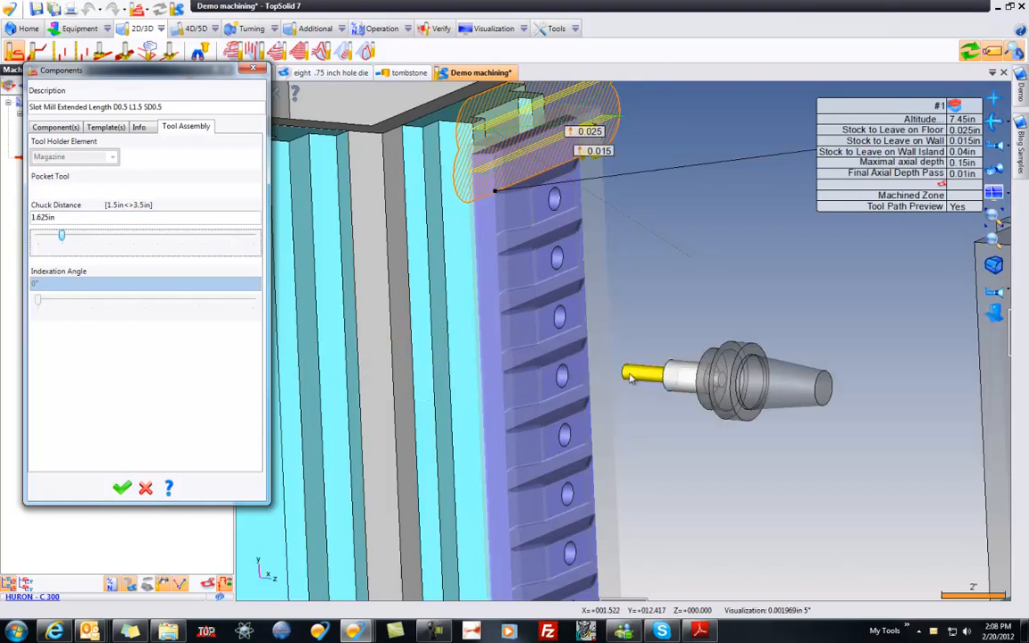
middle_click_drag(540, 345, 759, 360)
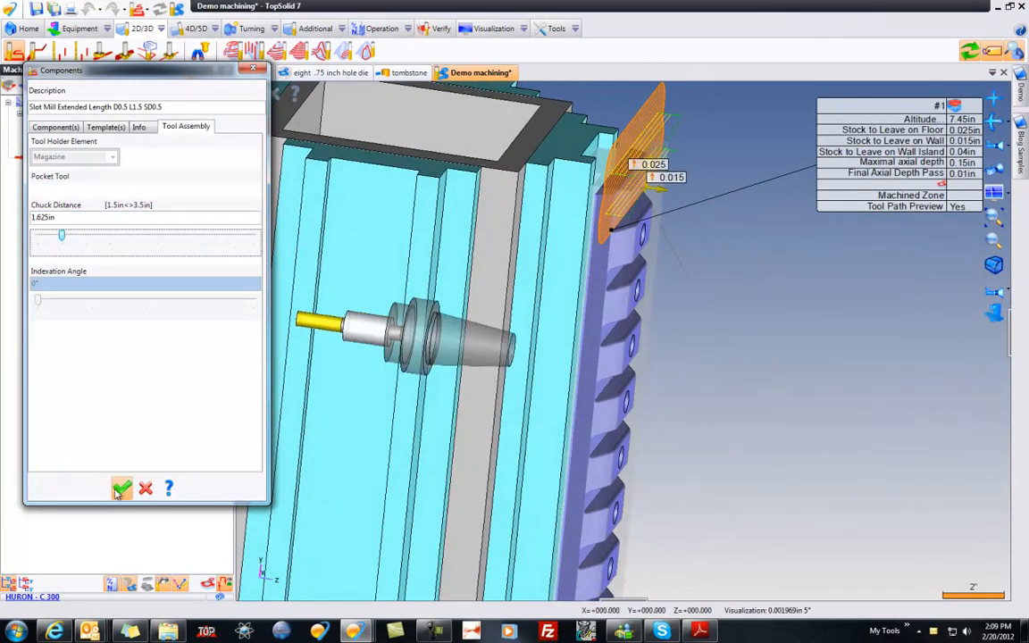
left_click(122, 487)
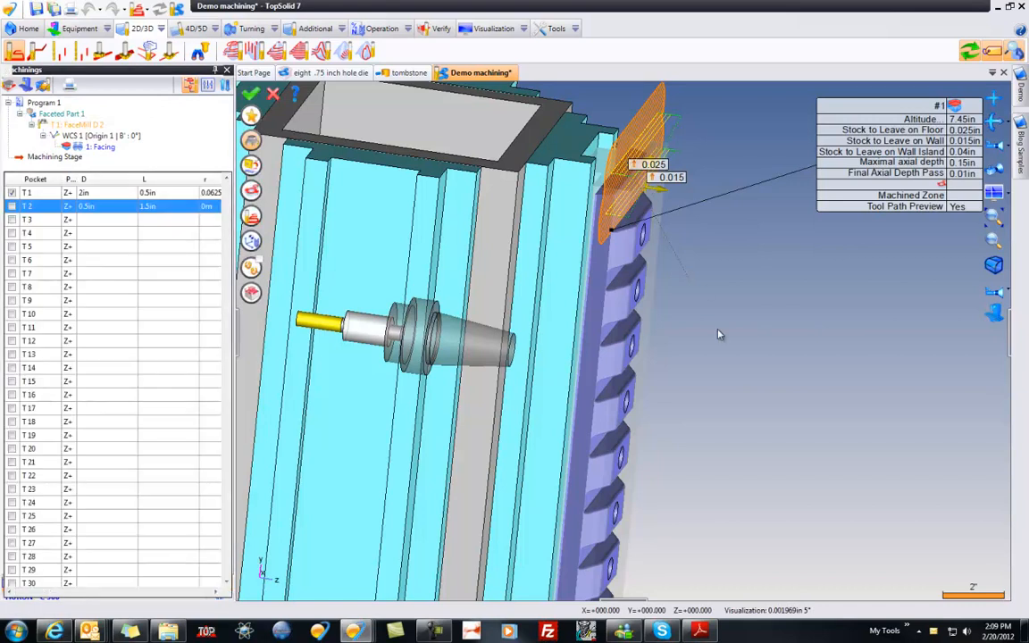
Step: Switch milling zone #1 to the facing type so the toolpath covers the whole die around its recesses
middle_click_drag(772, 337, 702, 327)
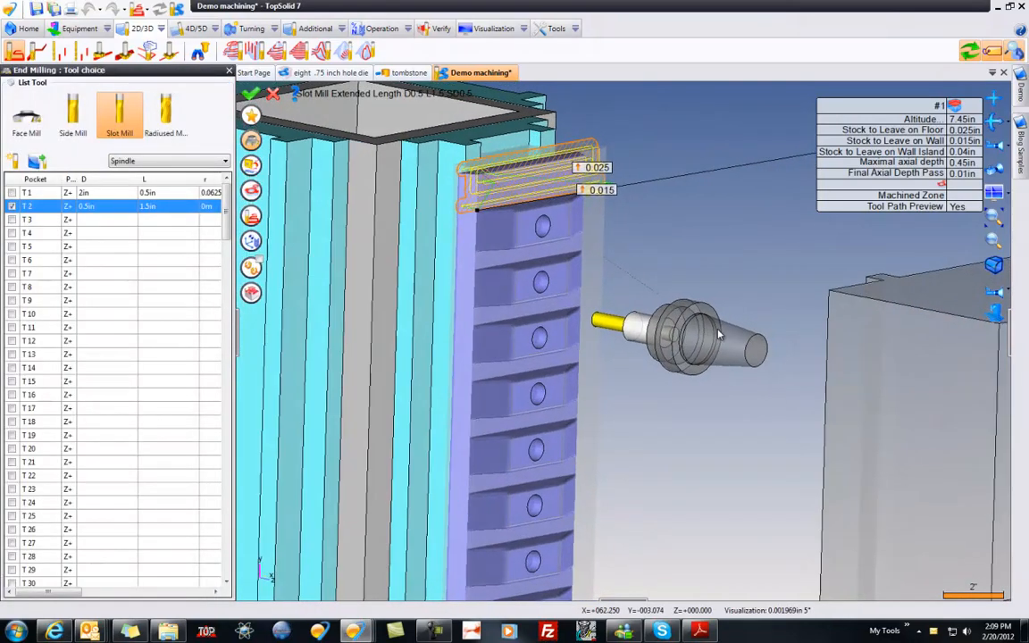
scroll(702, 320, "up", 2)
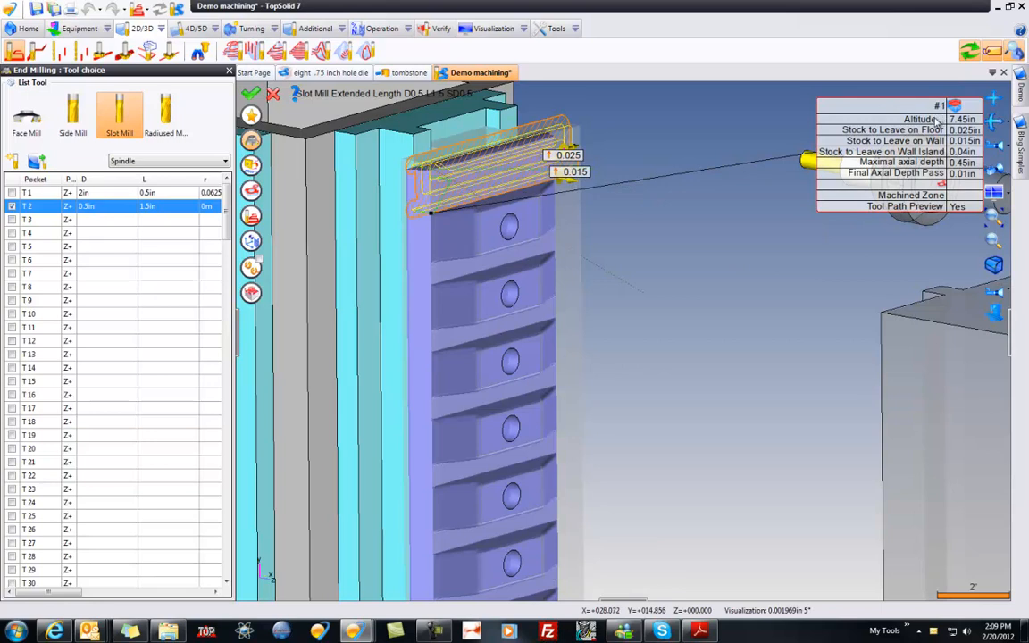
left_click_drag(934, 121, 770, 131)
mouse_move(791, 121)
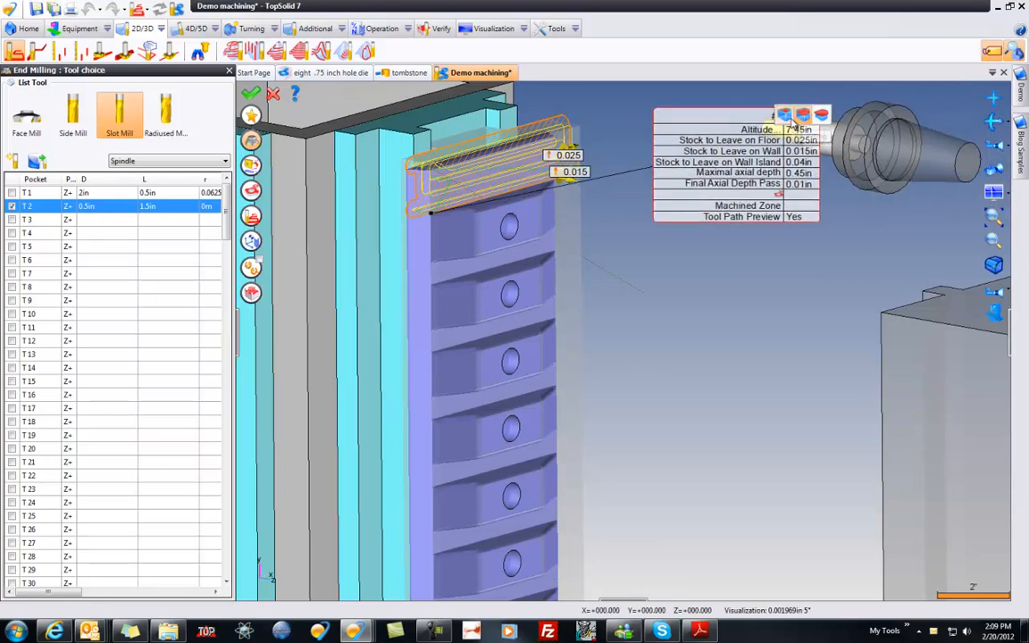
left_click(822, 116)
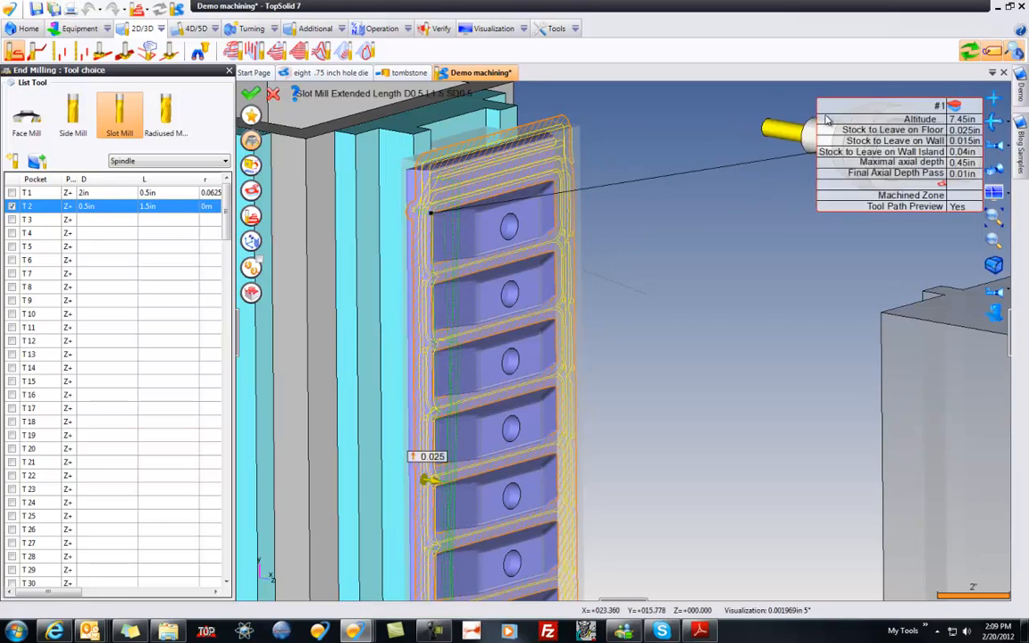
scroll(770, 312, "down", 2)
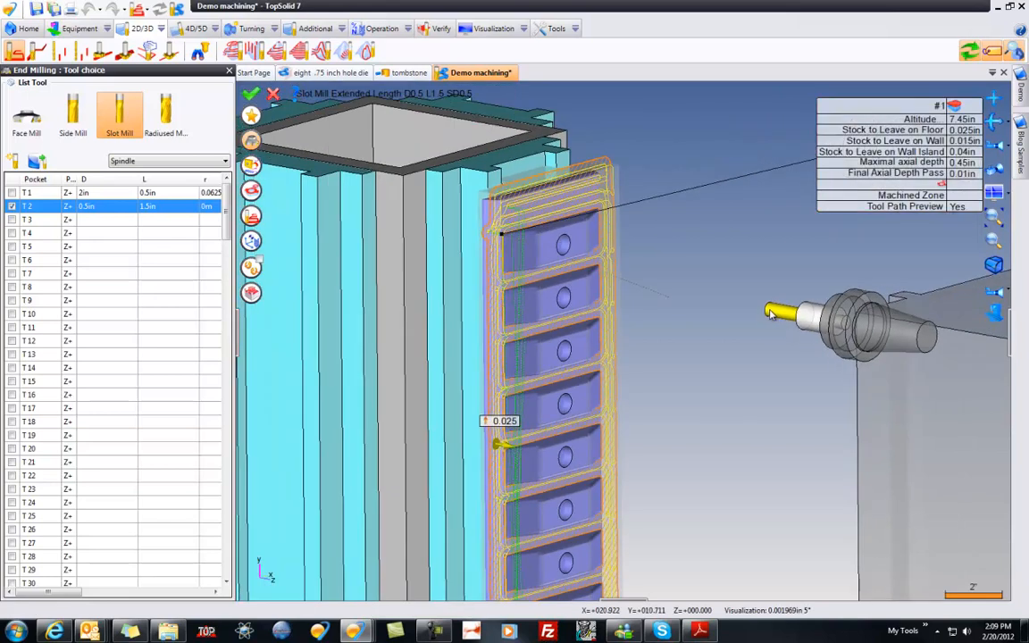
Step: Set the end milling operation's stock to leave on floor to 0.01 in
left_click(967, 129)
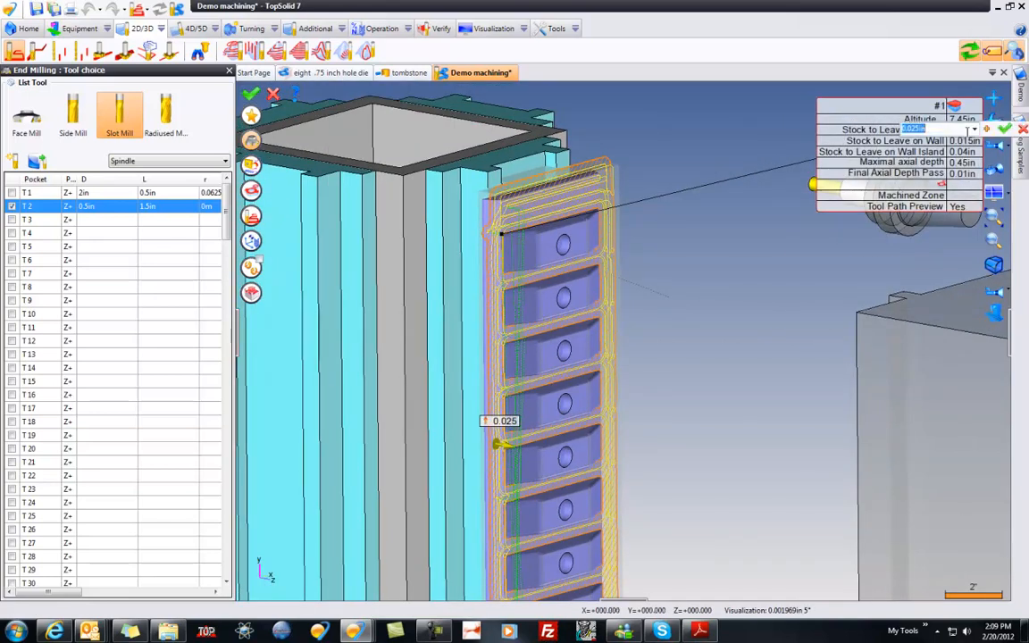
type(".01")
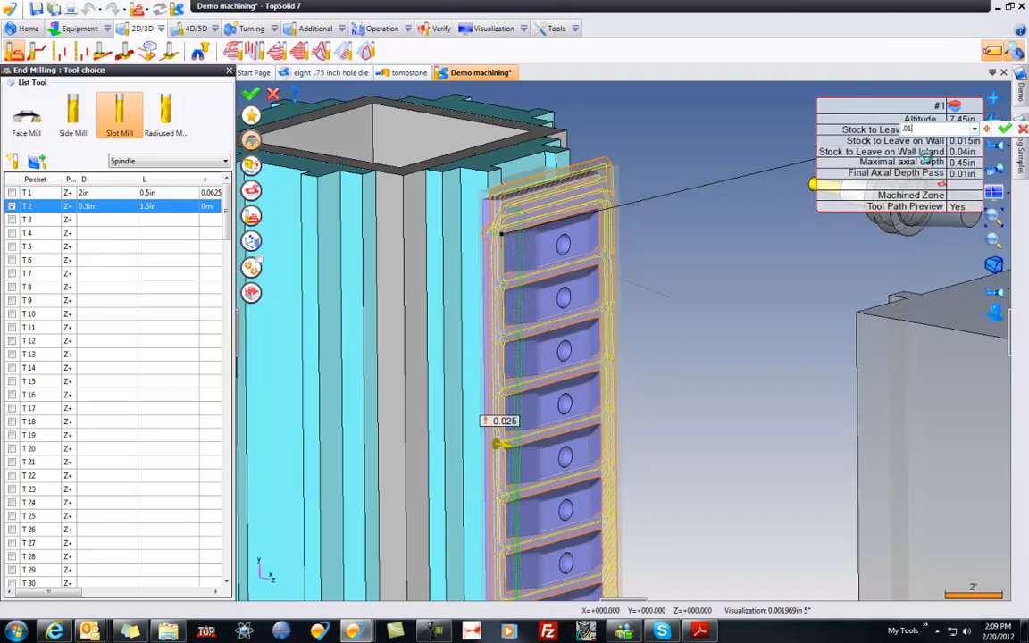
key("Return")
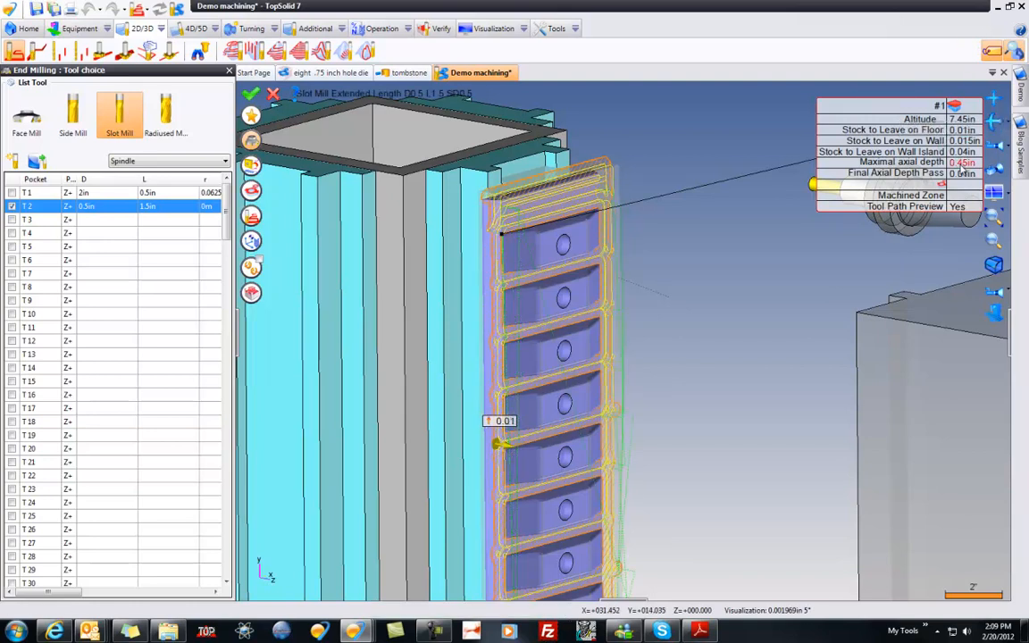
Step: Set the maximal axial depth to 0.125 in and the final axial depth pass to 0 in
left_click(955, 162)
type(".12")
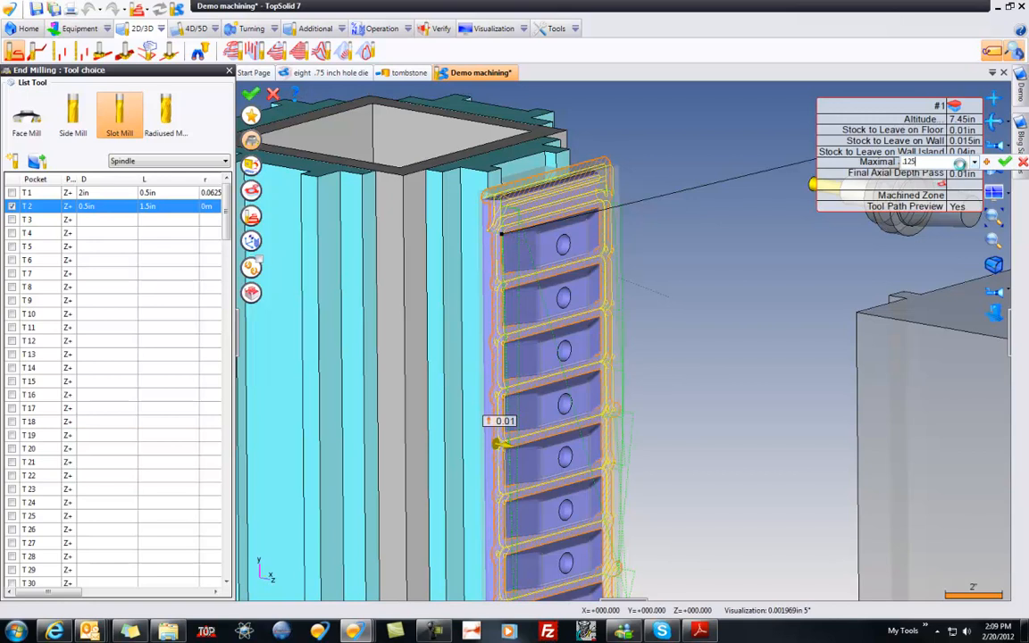
type("5")
key("Return")
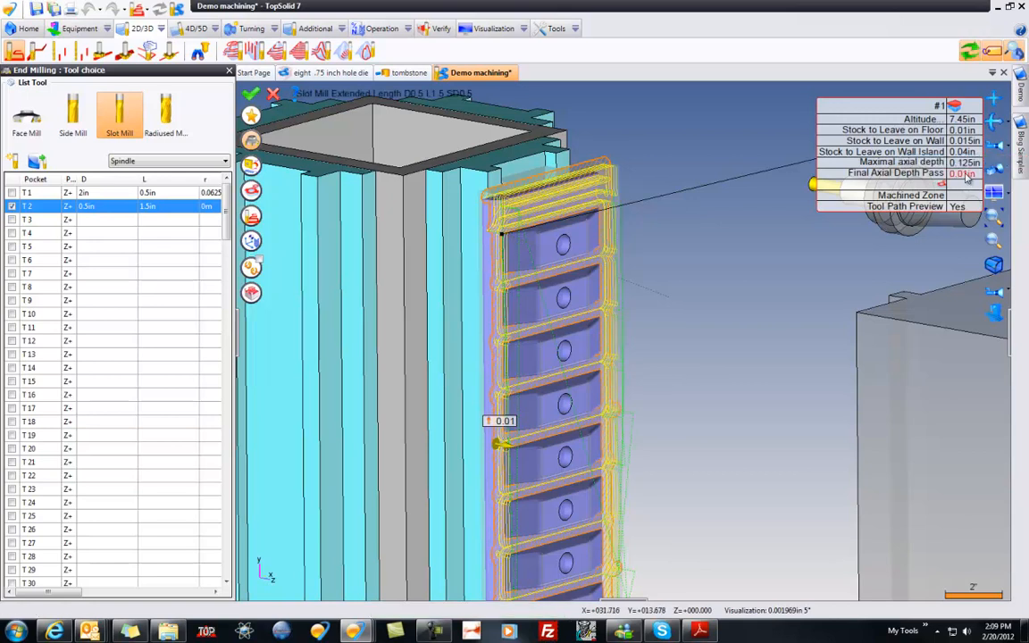
left_click(967, 174)
key("Return")
middle_click_drag(763, 261, 764, 270)
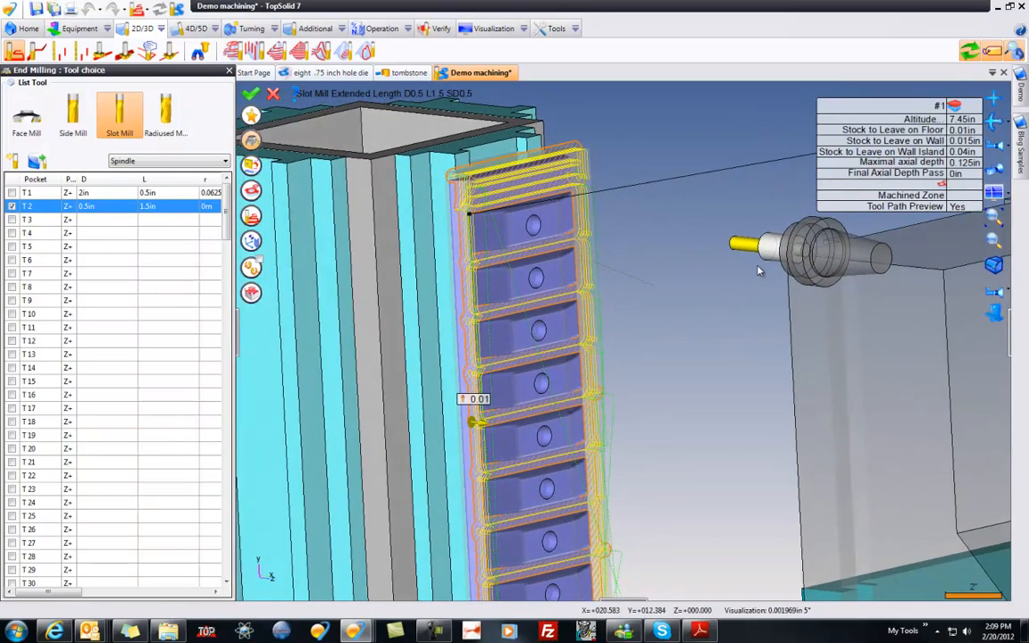
Step: Close the tool choice and set the step over to 40% in the end milling settings
left_click(251, 143)
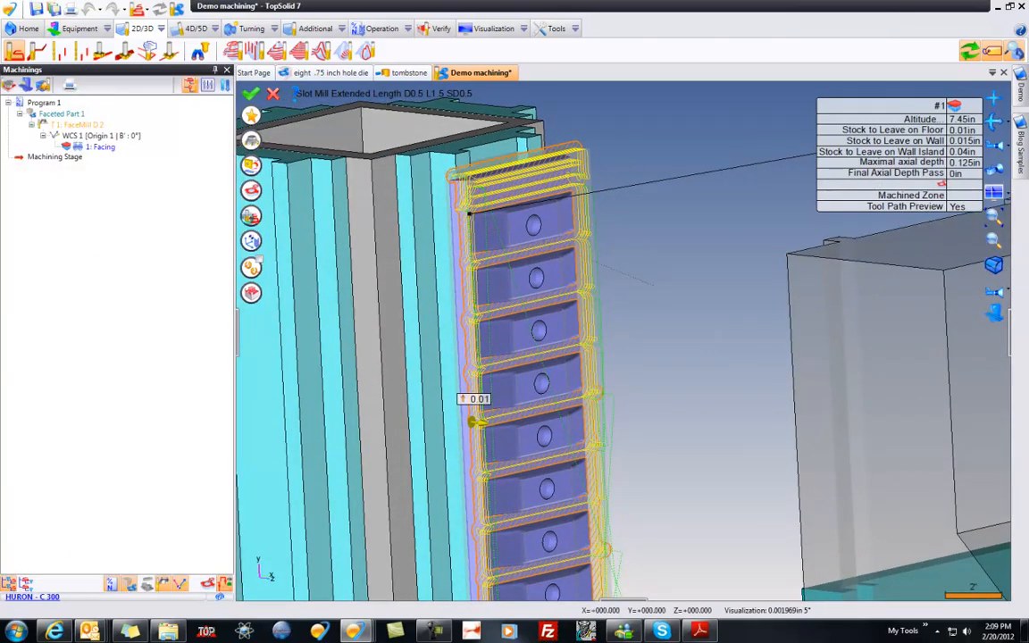
left_click(251, 217)
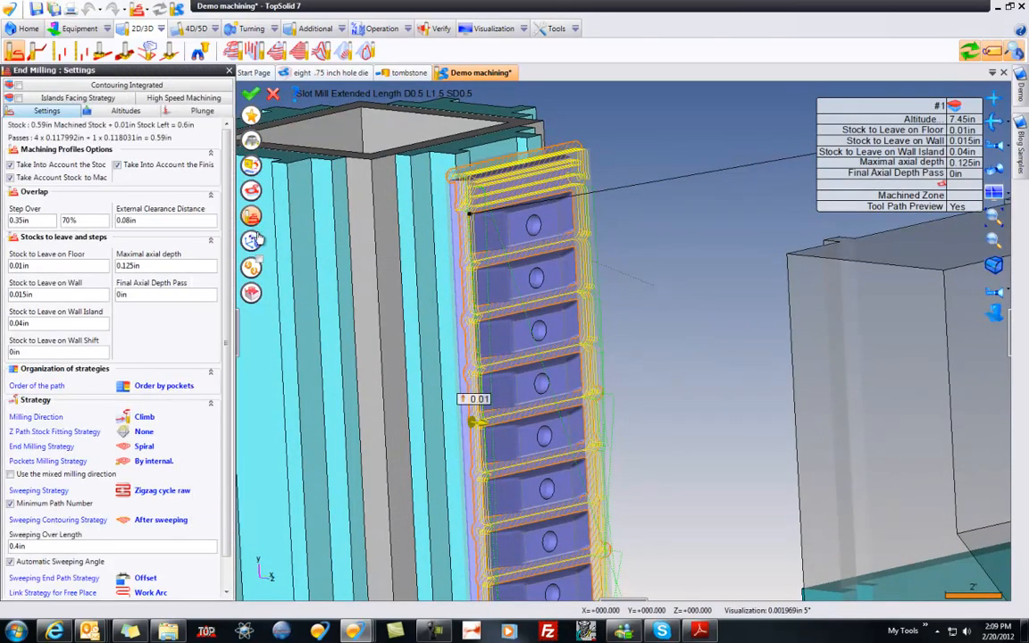
left_click(64, 219)
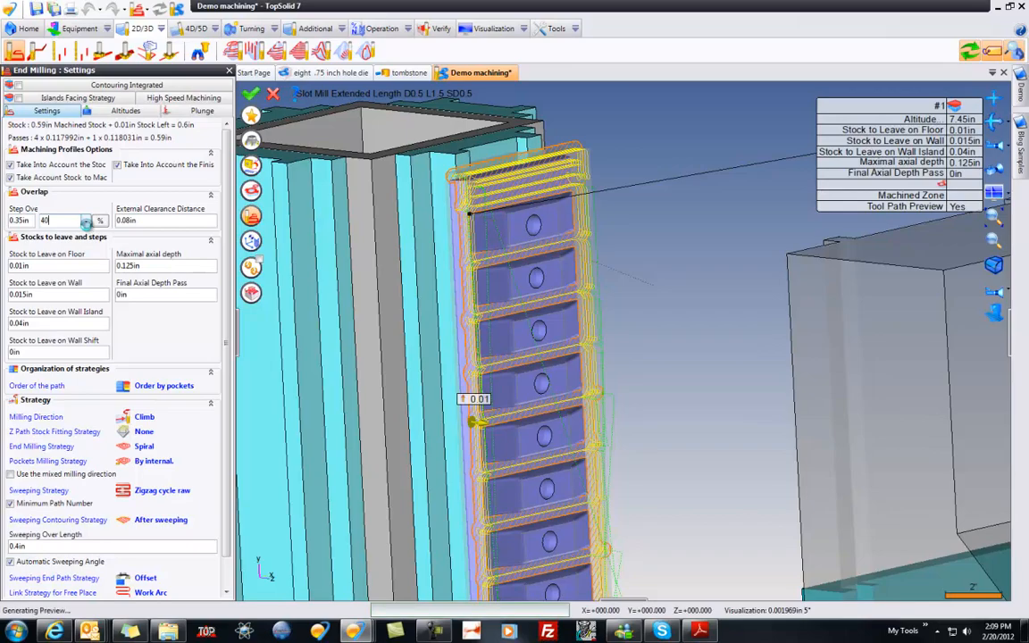
key("Tab")
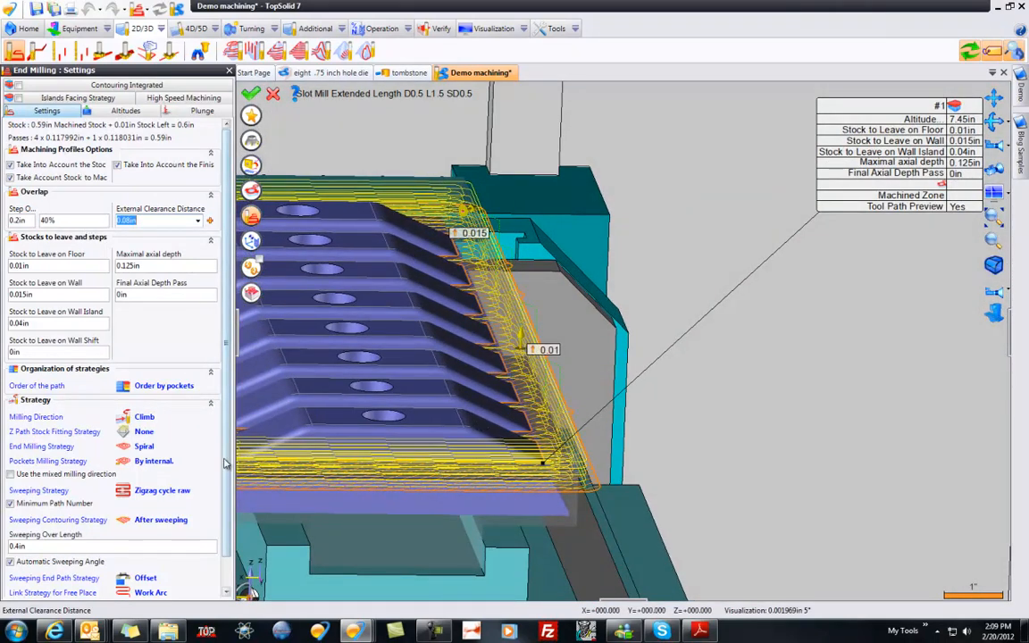
Step: Set the Z path stock fitting strategy to Stock
scroll(229, 541, "down", 1)
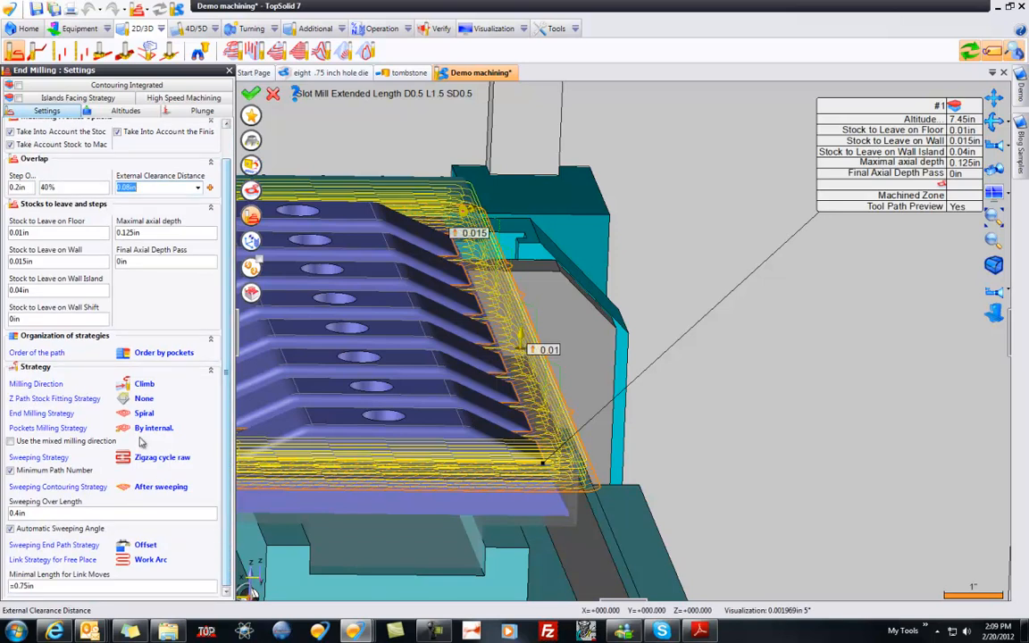
left_click(67, 398)
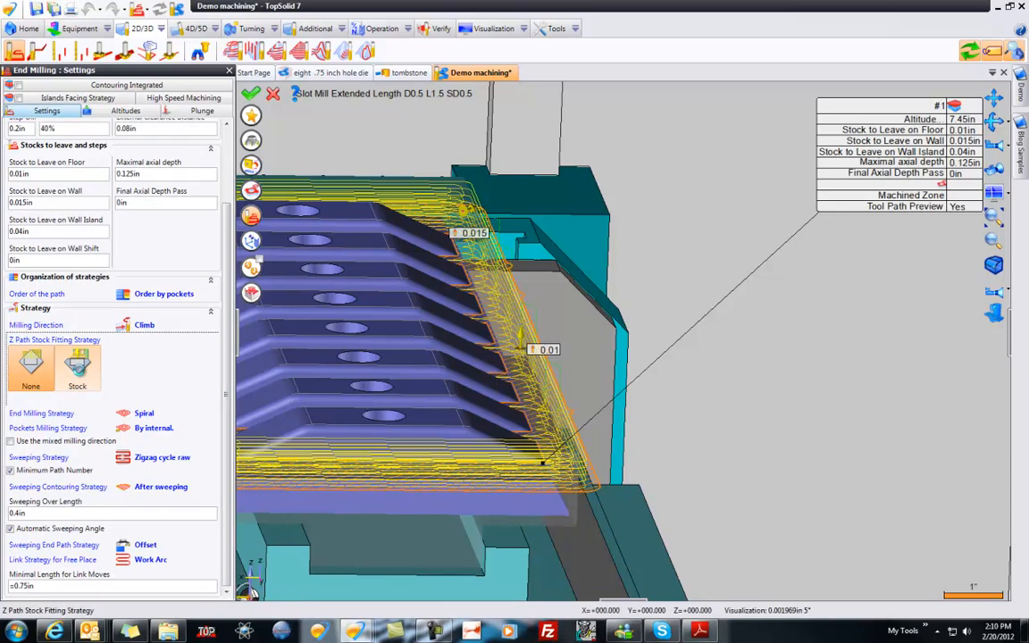
left_click(78, 368)
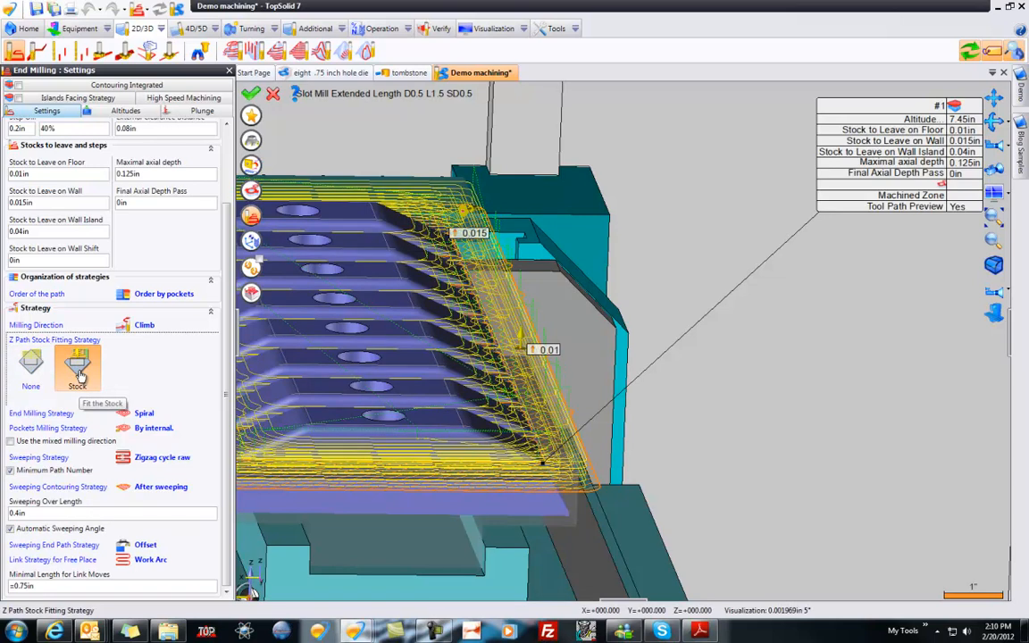
scroll(713, 429, "down", 3)
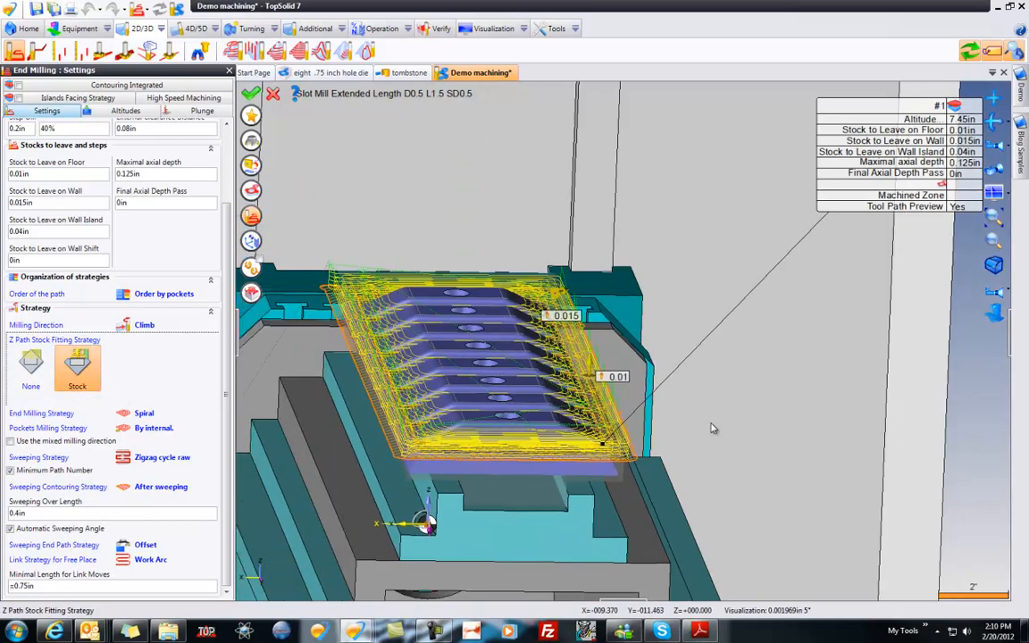
Step: Validate the slot mill end milling operation and save the document once its simulation is closed
middle_click_drag(713, 429, 690, 397)
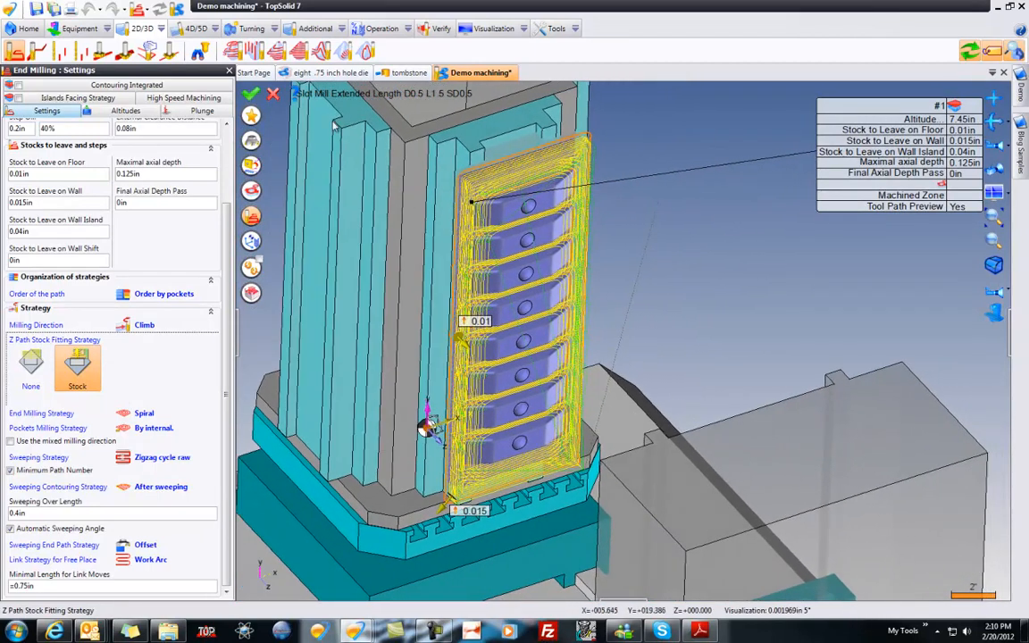
left_click(252, 96)
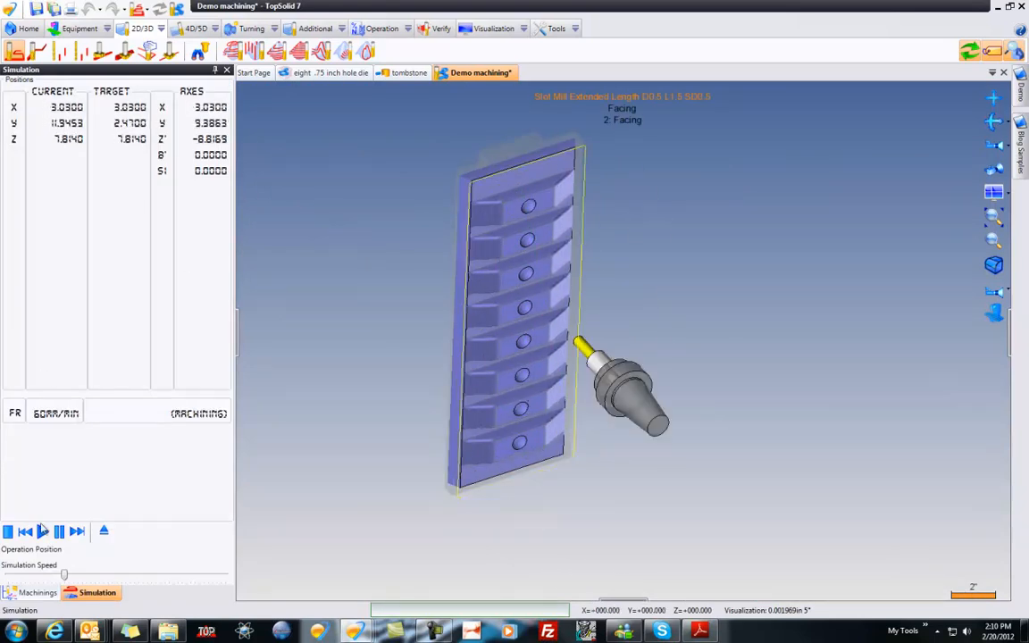
left_click(103, 530)
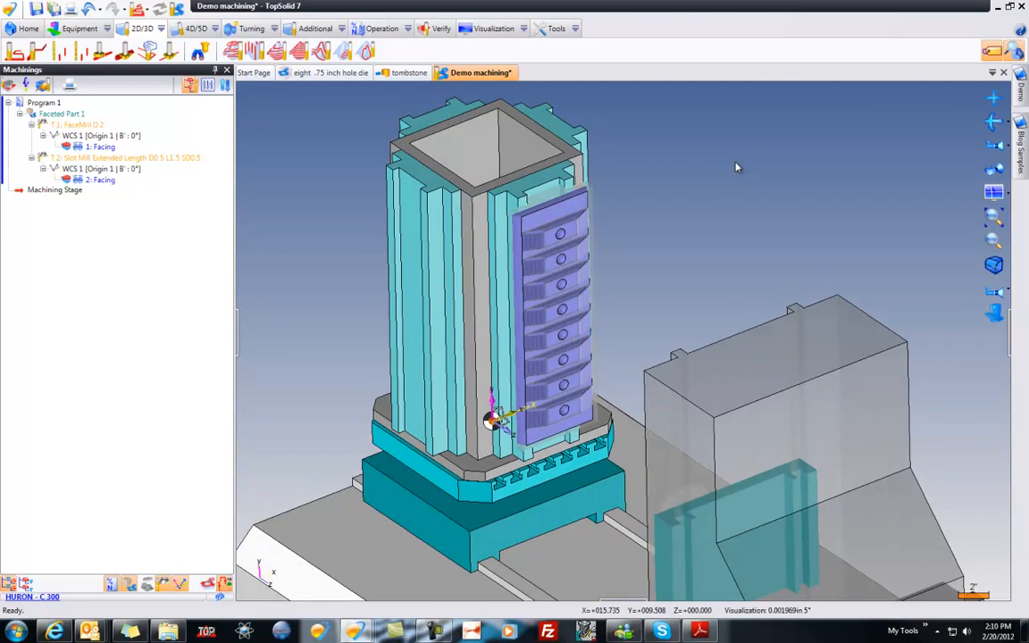
key("ctrl+s")
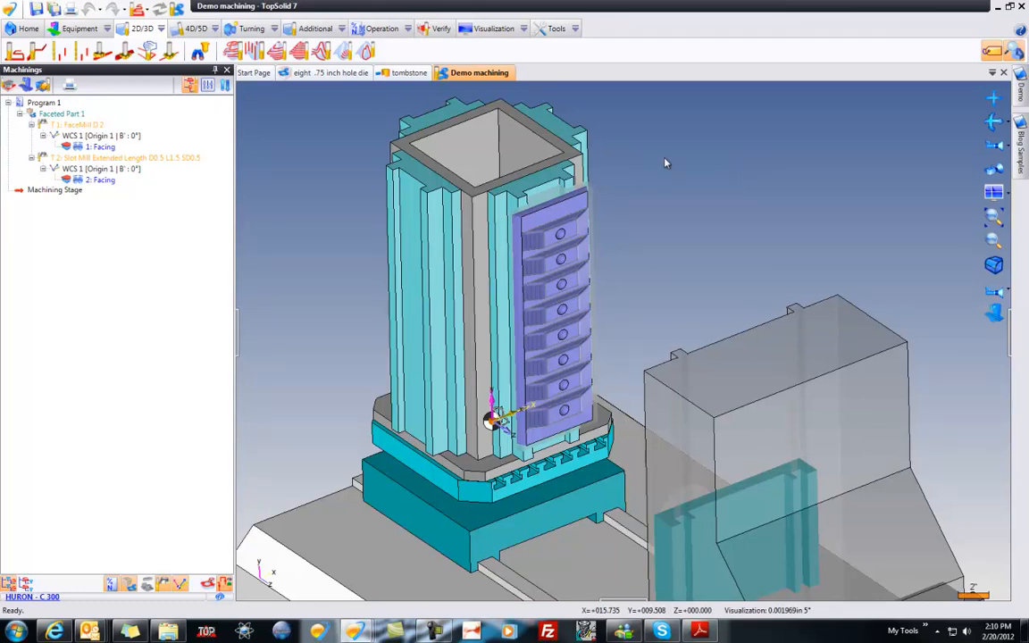
Step: Start a Repetition of the machining operations
left_click(314, 28)
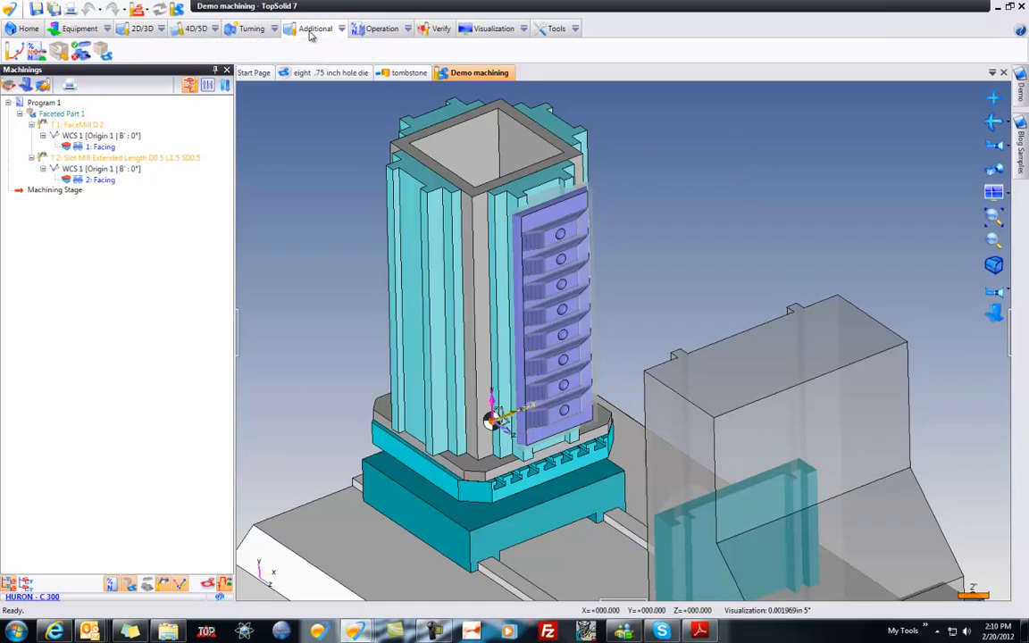
left_click(382, 28)
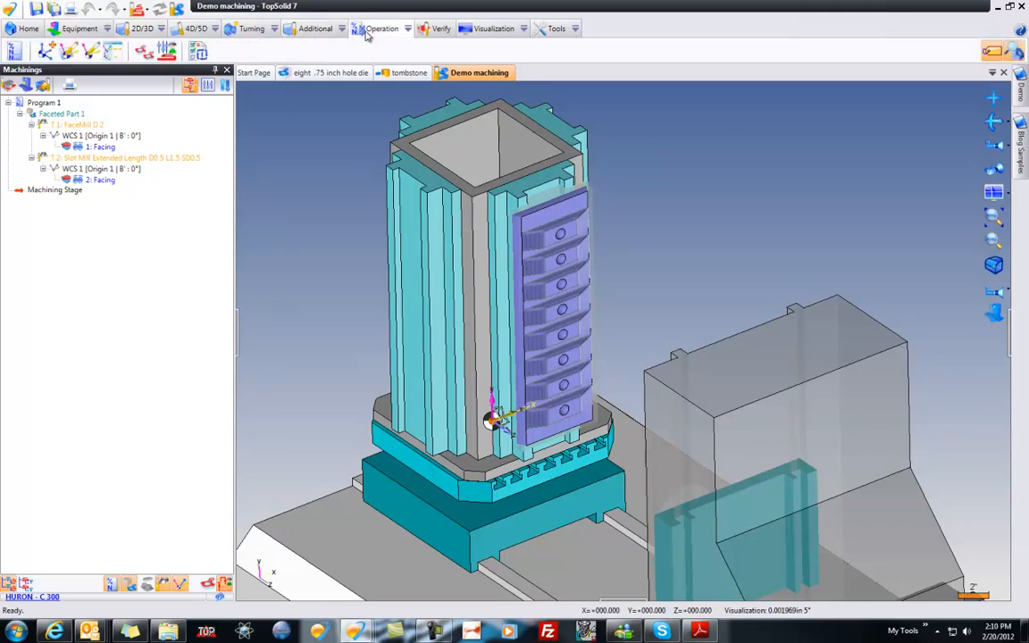
left_click(146, 54)
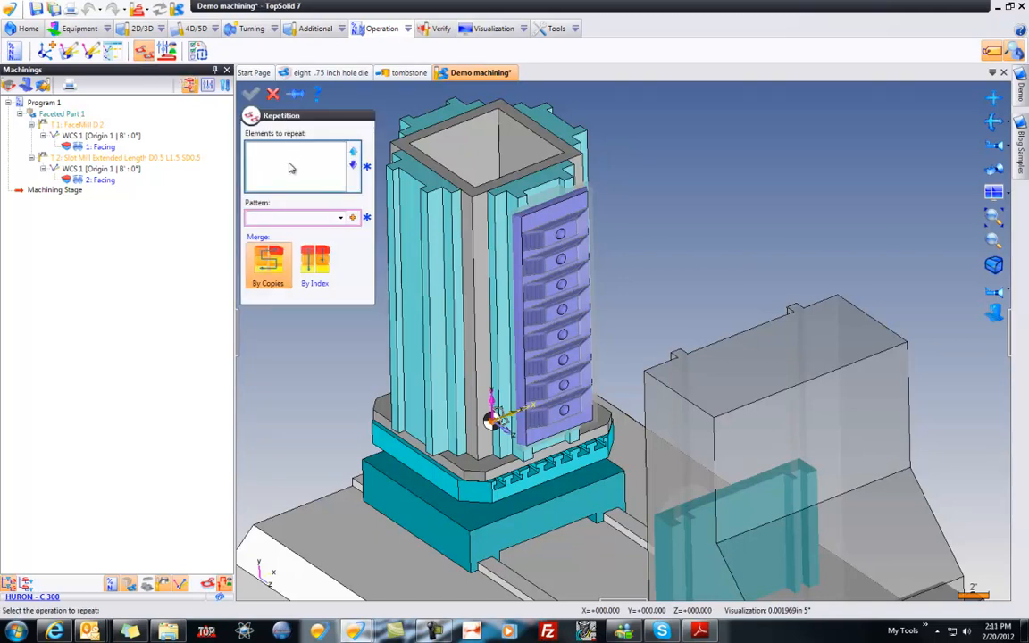
left_click(576, 230)
left_click(581, 232)
left_click(71, 113)
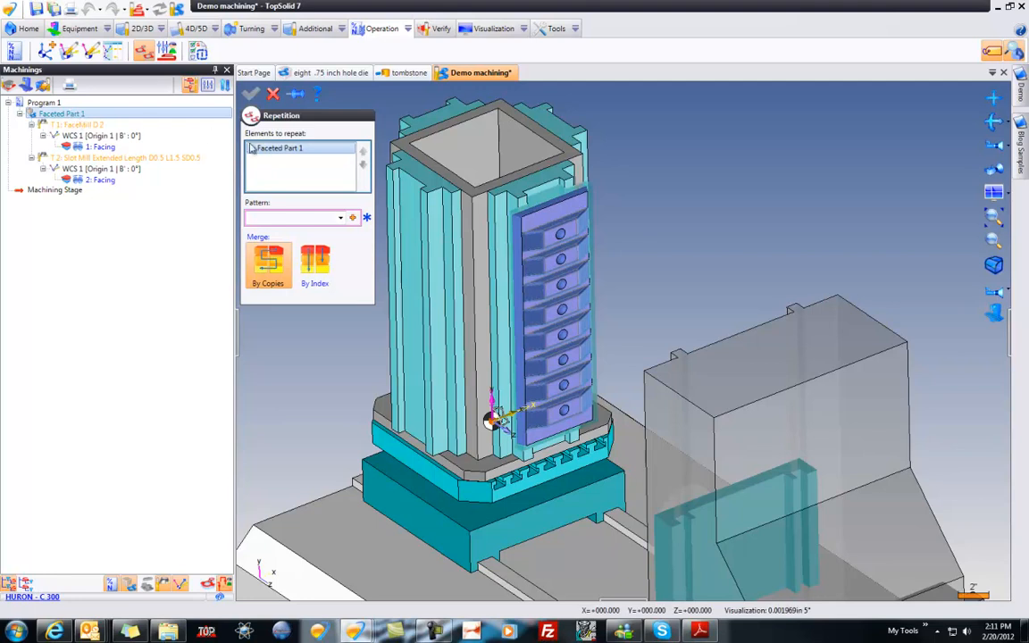
key("Delete")
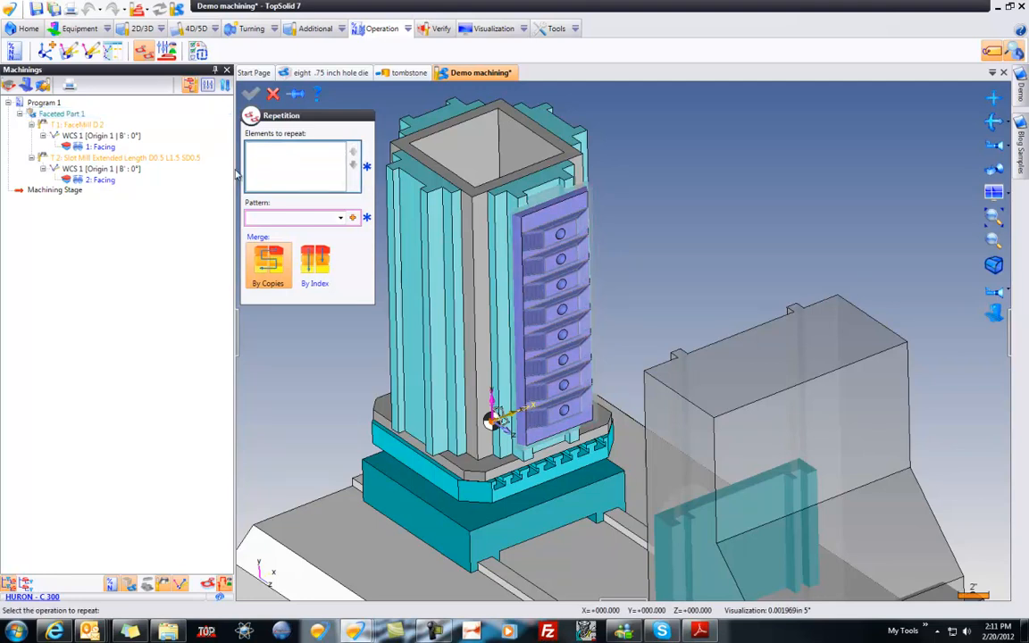
left_click(100, 148)
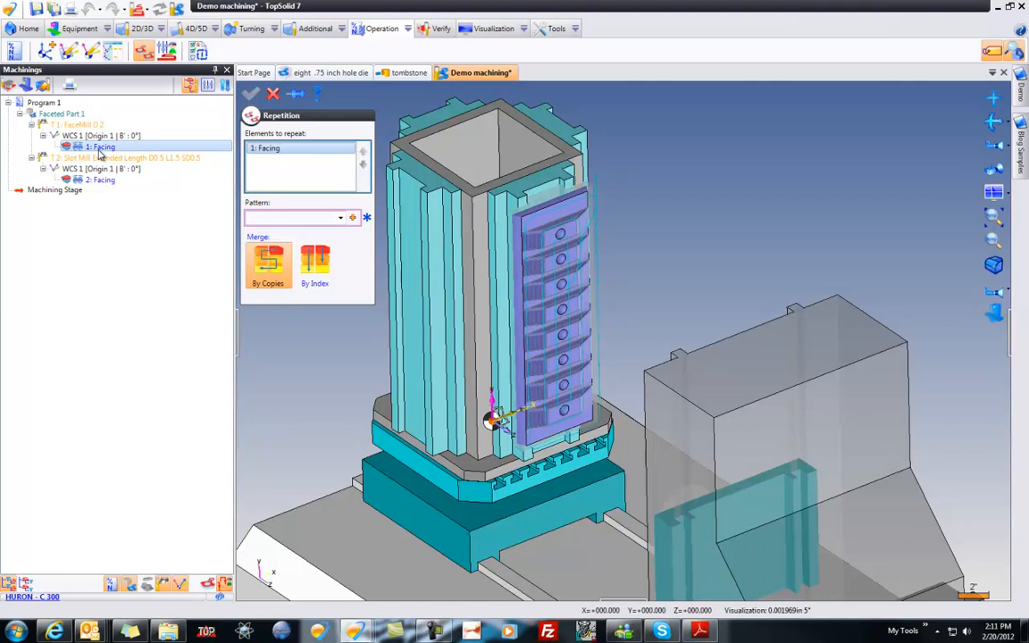
key("Delete")
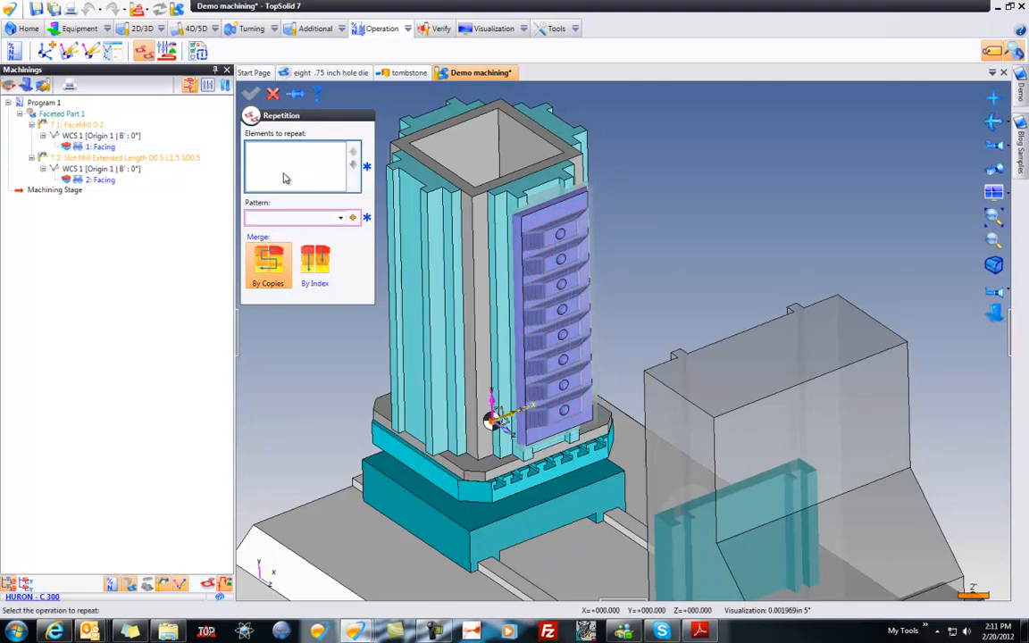
Step: Choose Faceted Part 1 as the element to repeat and merge the repeated operations By Copies
left_click(70, 115)
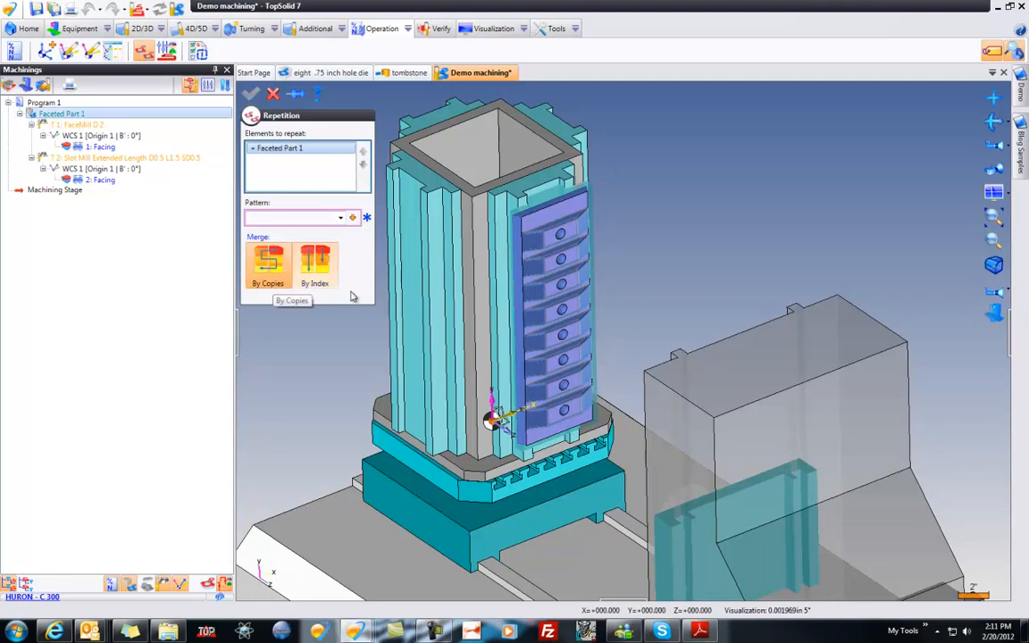
left_click(310, 258)
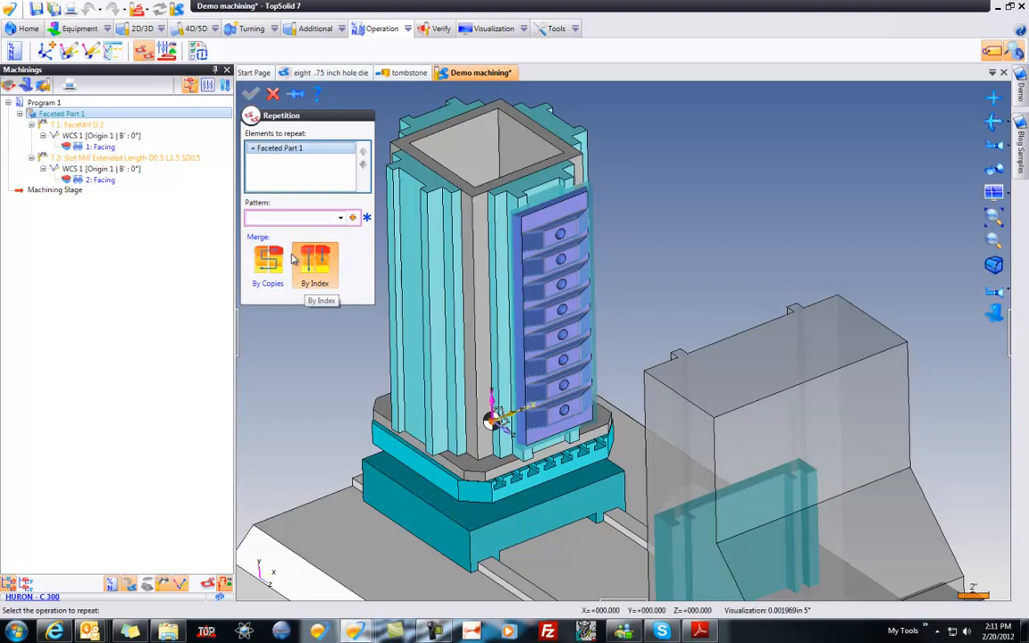
left_click(268, 259)
Step: Repeat the part and its operations in a circular pattern of 4 over 360° around the Absolute Y Axis
left_click(353, 218)
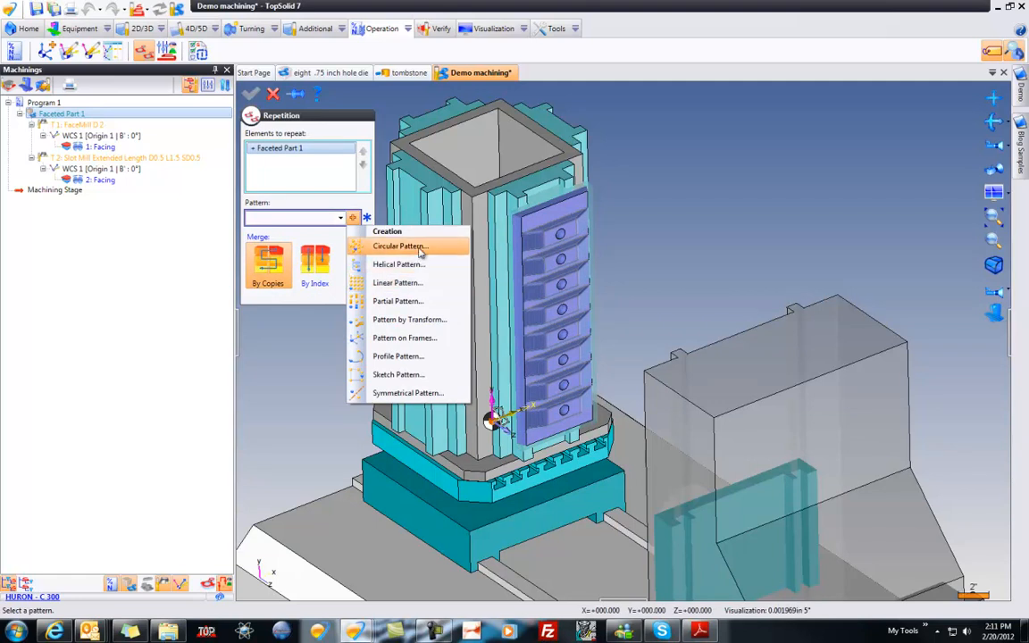
left_click(398, 247)
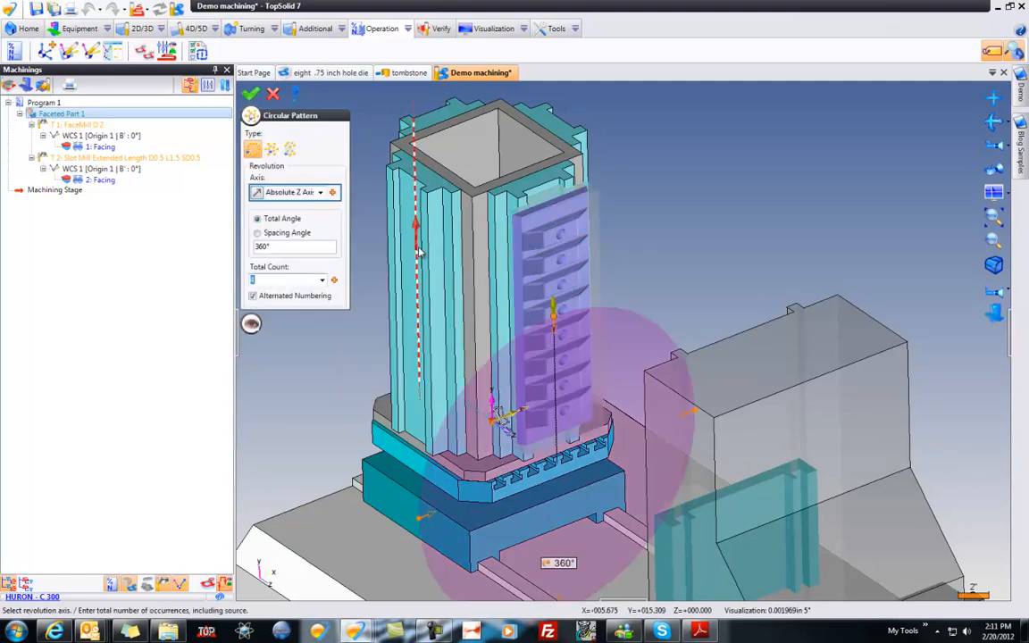
type("4")
left_click(300, 192)
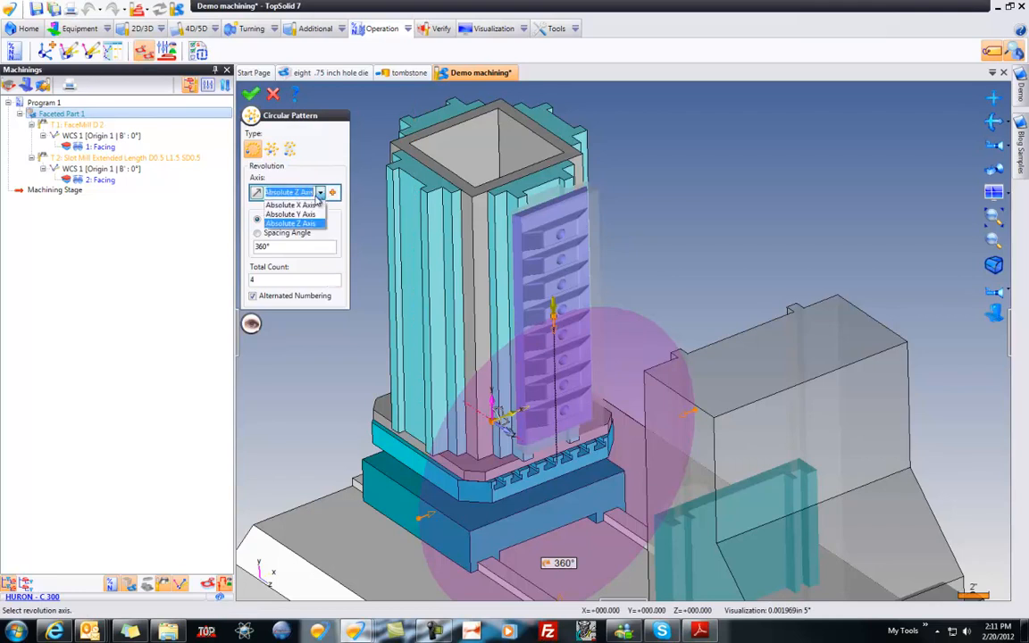
left_click(312, 214)
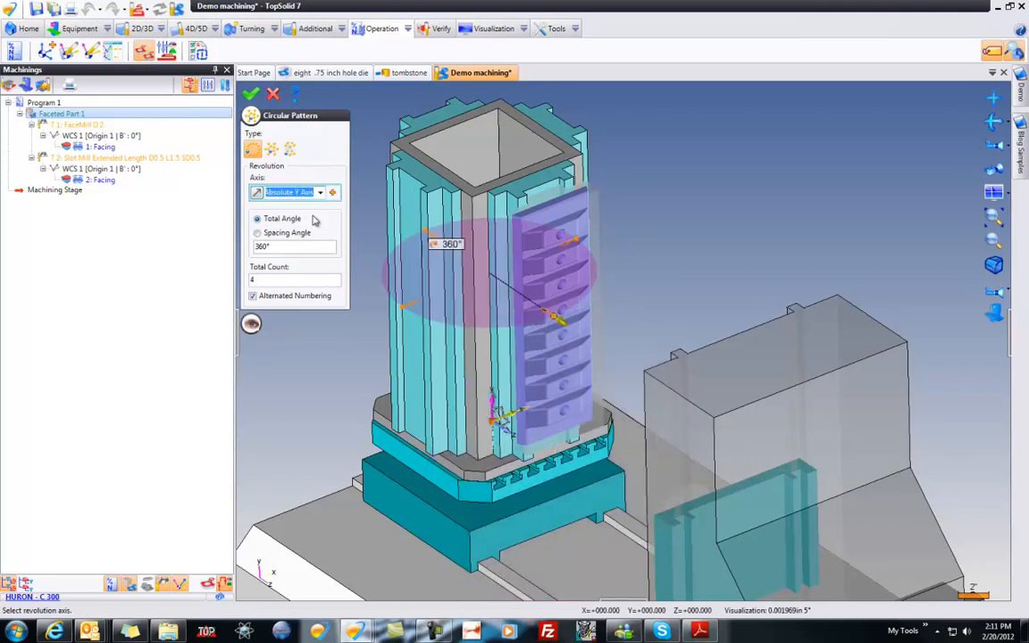
left_click(253, 96)
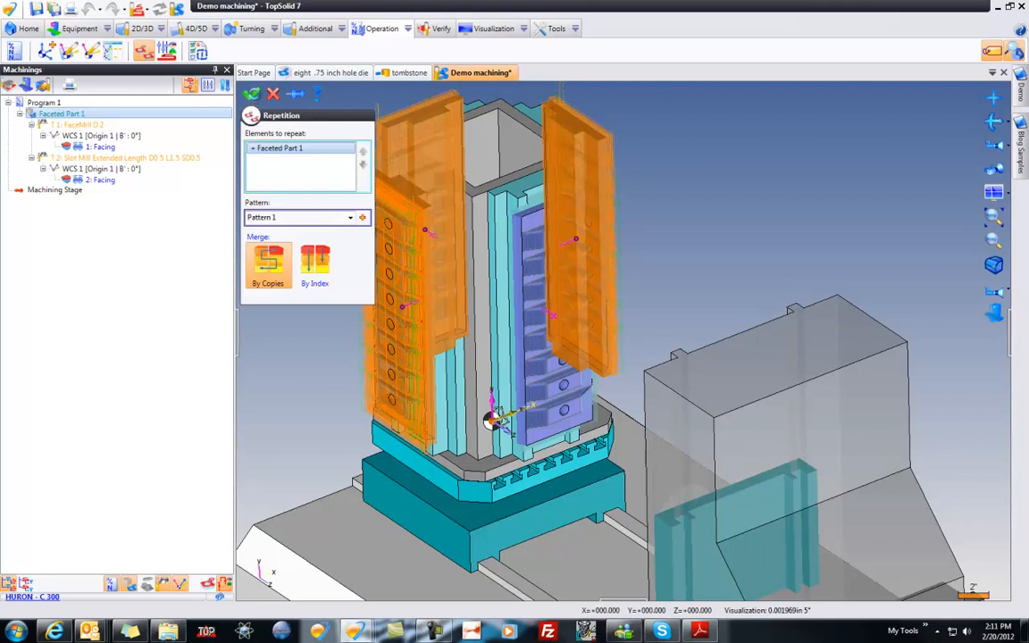
left_click(254, 95)
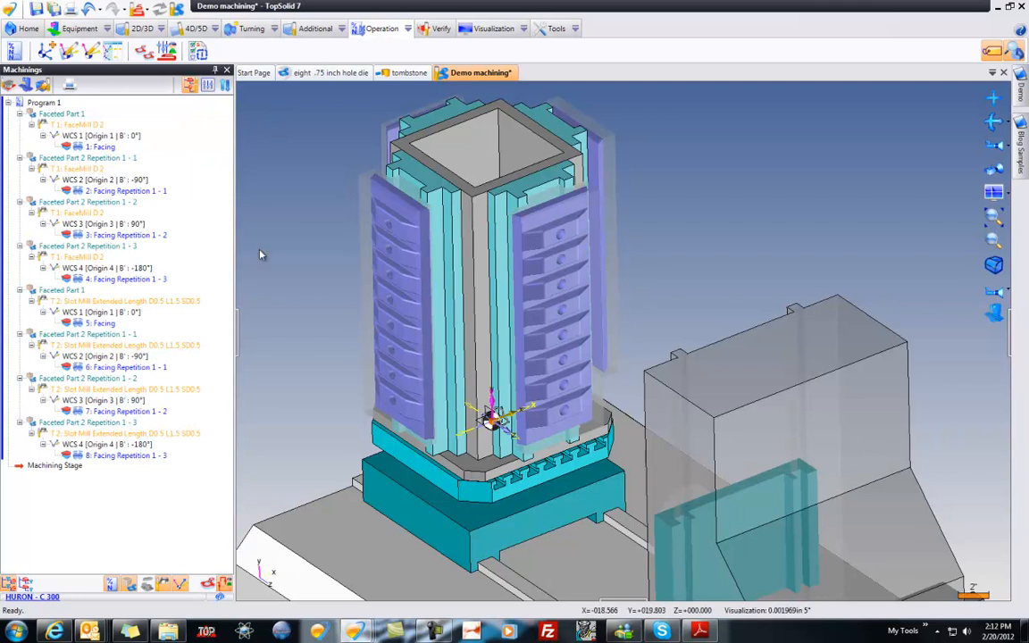
Step: Examine the face mill toolpaths of the original facing operation and its three repetitions around the tombstone
middle_click_drag(287, 182, 287, 181)
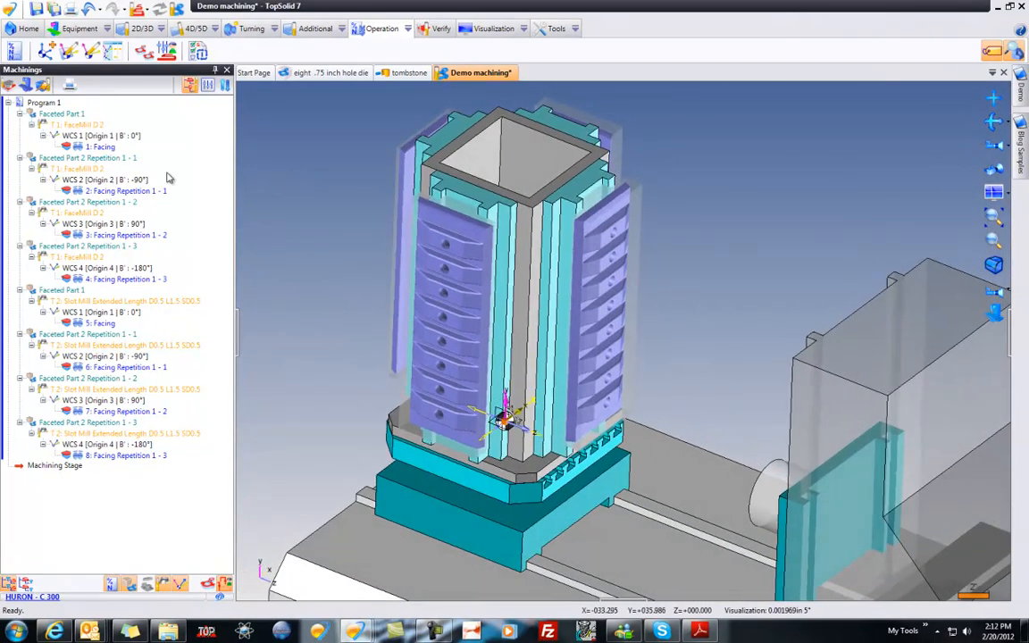
left_click(100, 145)
left_click(128, 193)
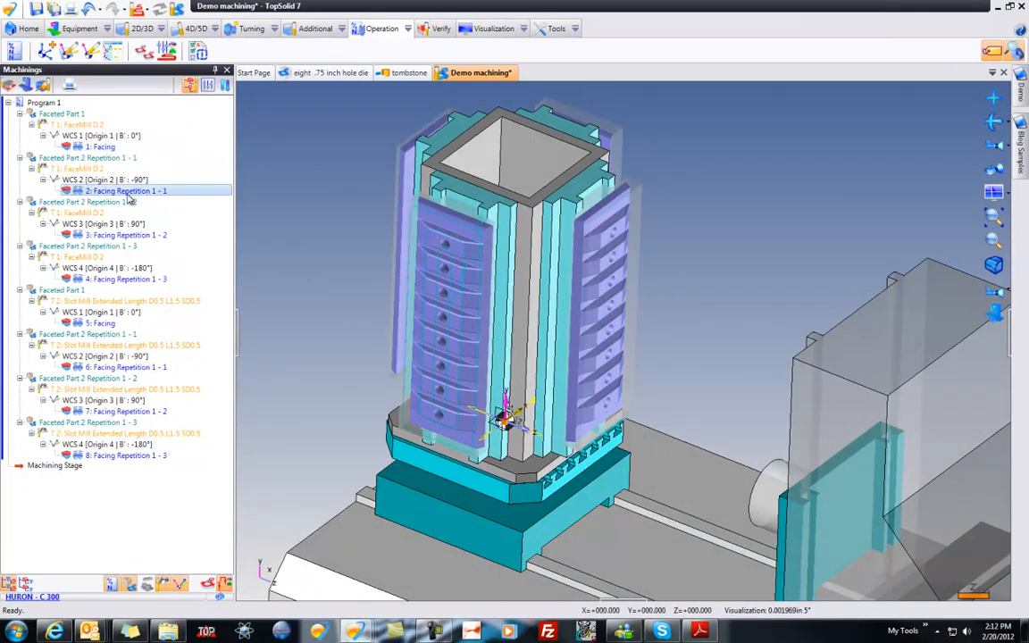
left_click(118, 234)
left_click(127, 280)
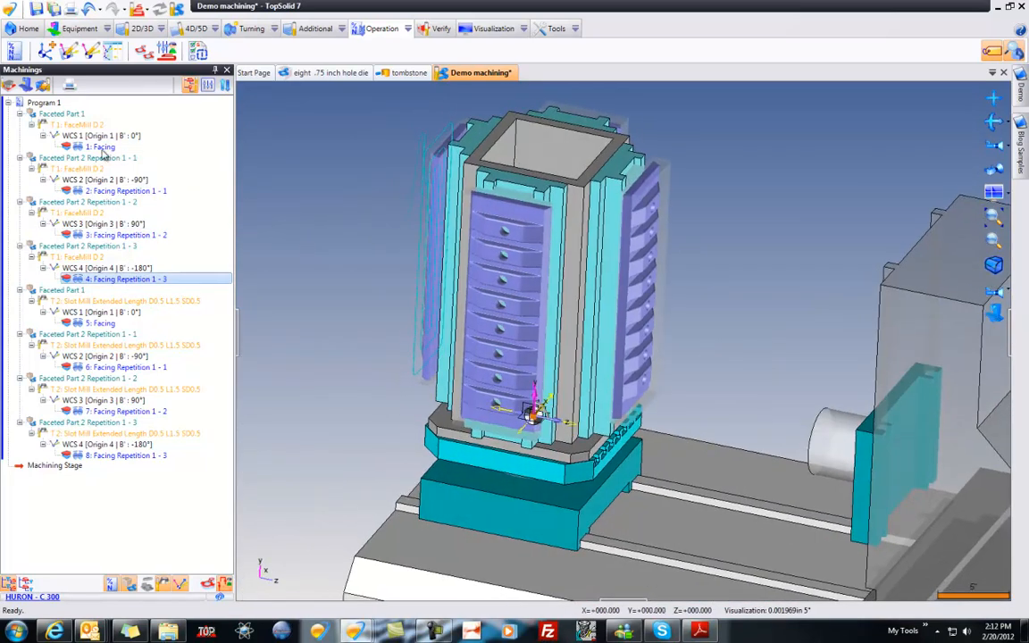
Step: Simulate all the machining operations from 1: Facing to 8: Facing Repetition 1 - 3
left_click(103, 149)
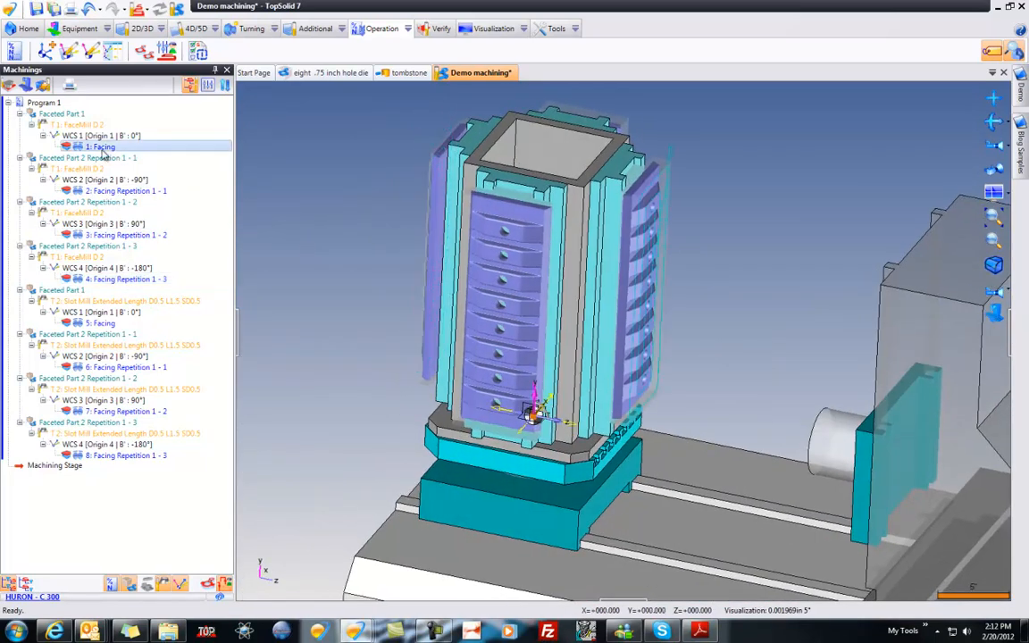
left_click(115, 457, "shift")
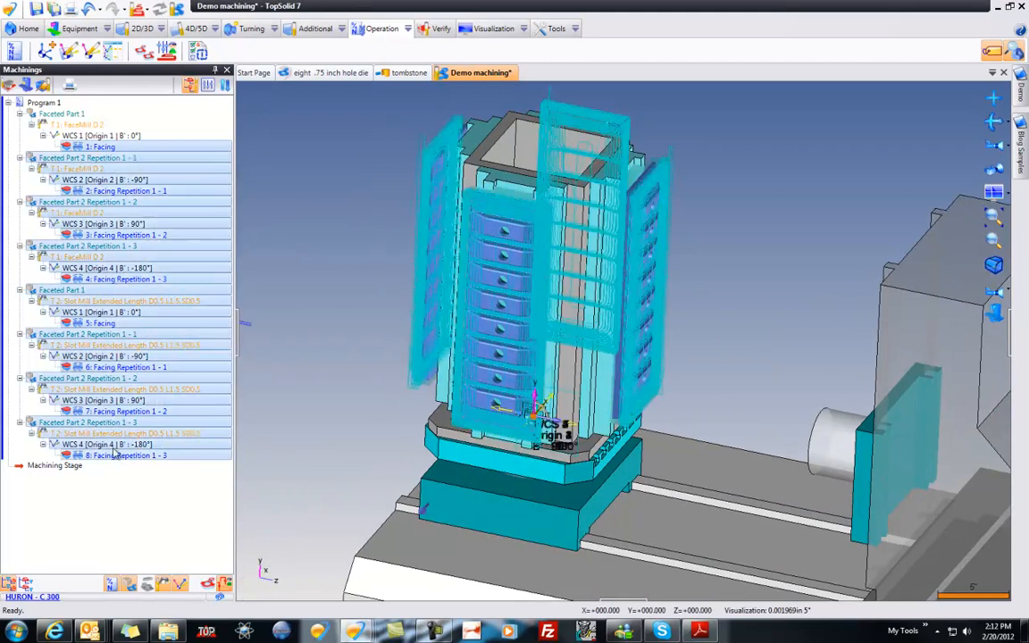
left_click(25, 86)
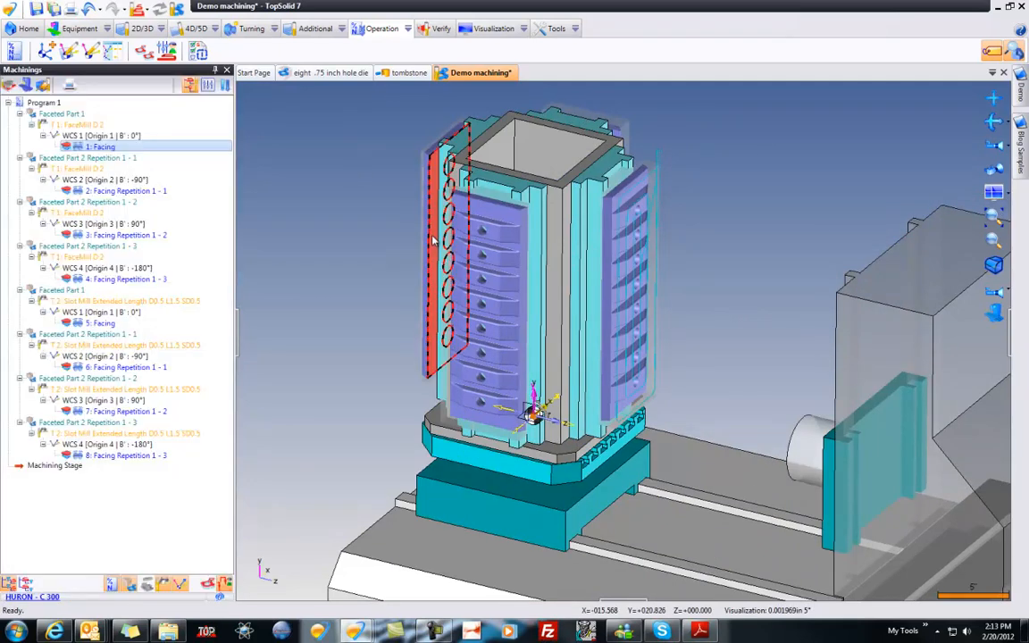
Step: Switch to the Modeling Stage and expand the mechanism's groups among the entities
left_click(148, 10)
left_click(182, 138)
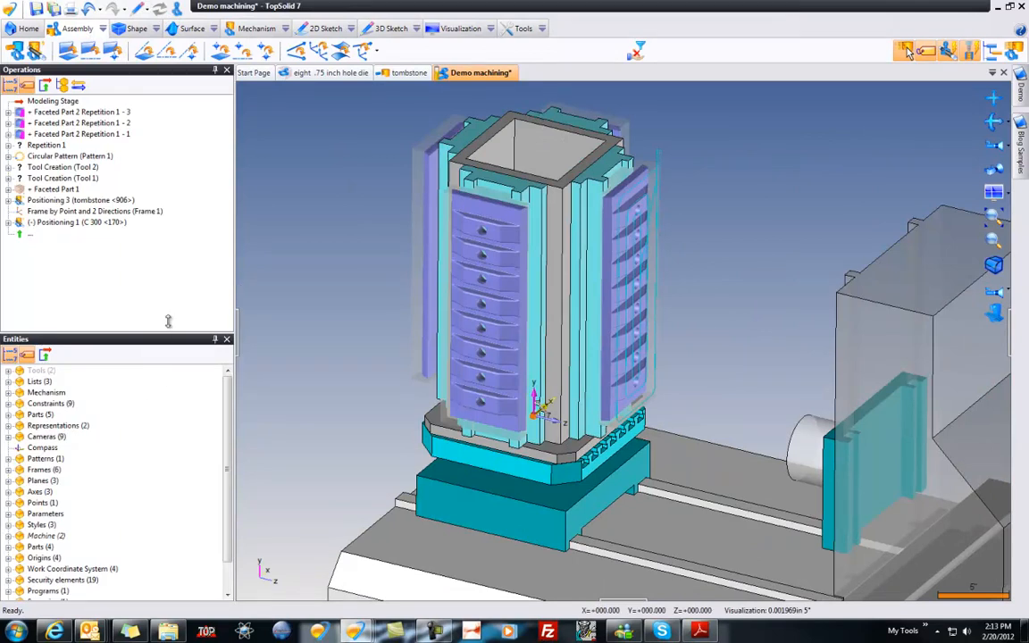
left_click_drag(165, 331, 159, 234)
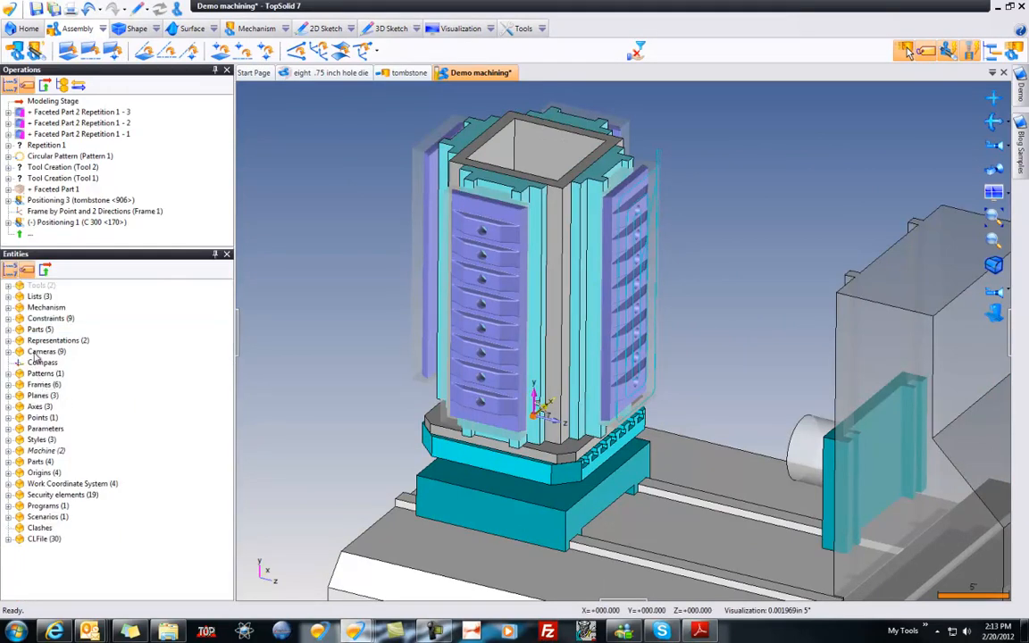
left_click(8, 307)
left_click(20, 340)
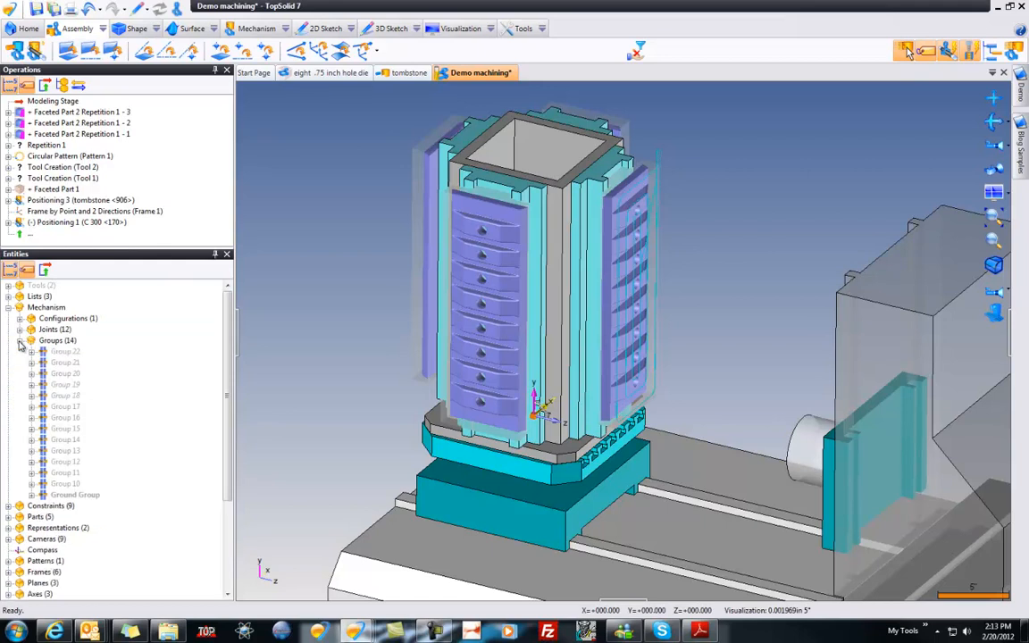
Step: Look through the mechanism groups and move the tombstone from the Ground Group into Group 15
left_click(56, 355)
key("Down")
key("Down")
key("Down")
key("Down")
key("Down")
key("Down")
key("Down")
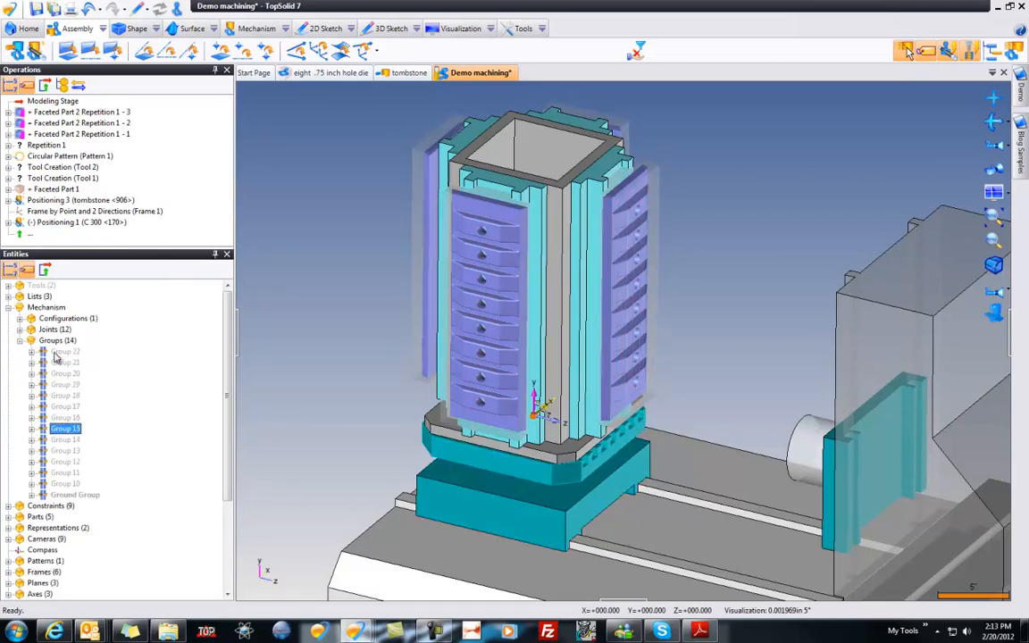
key("Down")
key("Down")
key("Down")
key("Down")
key("Down")
key("Down")
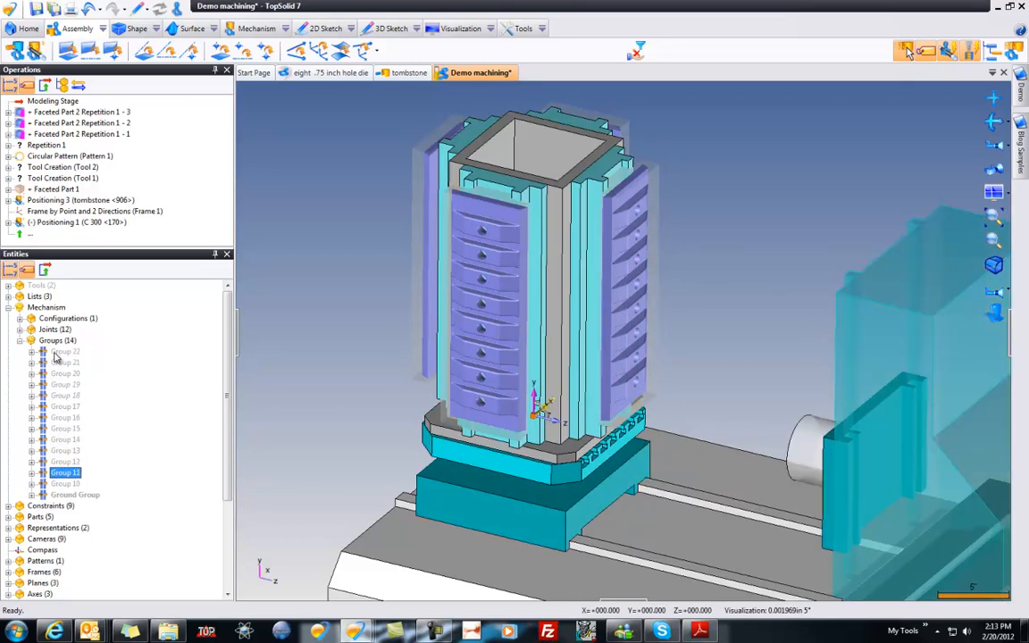
left_click(32, 495)
left_click_drag(82, 507, 66, 430)
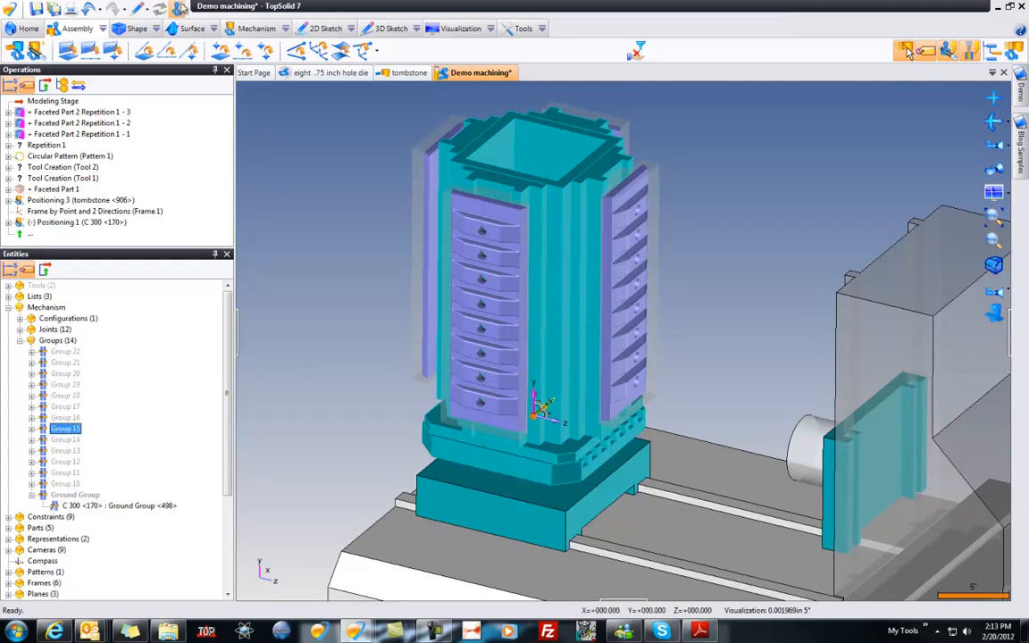
Step: Return the document to the Machining Stage
left_click(177, 9)
left_click(146, 10)
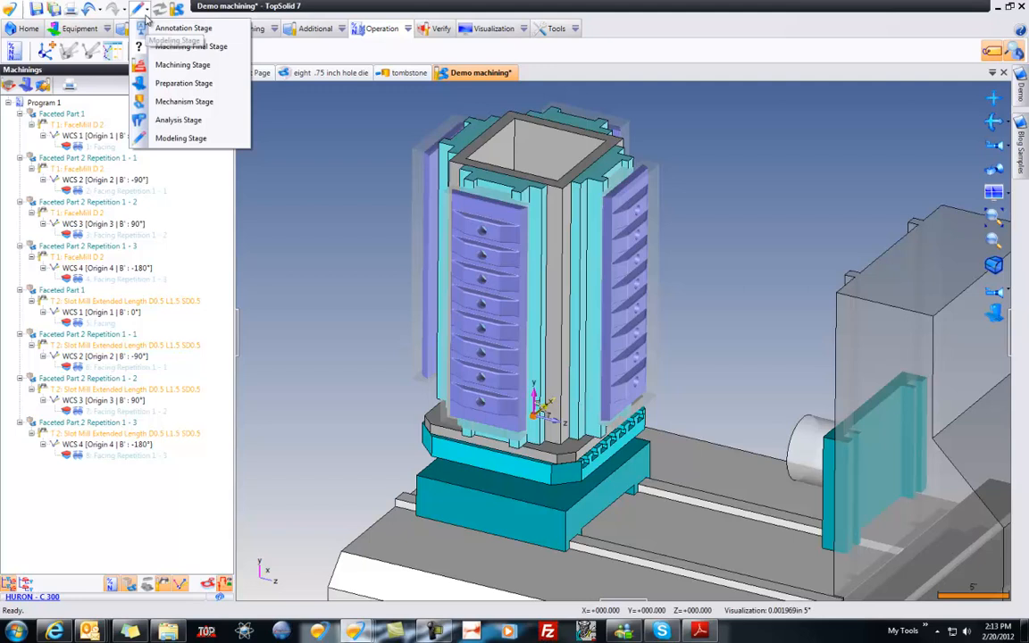
left_click(183, 65)
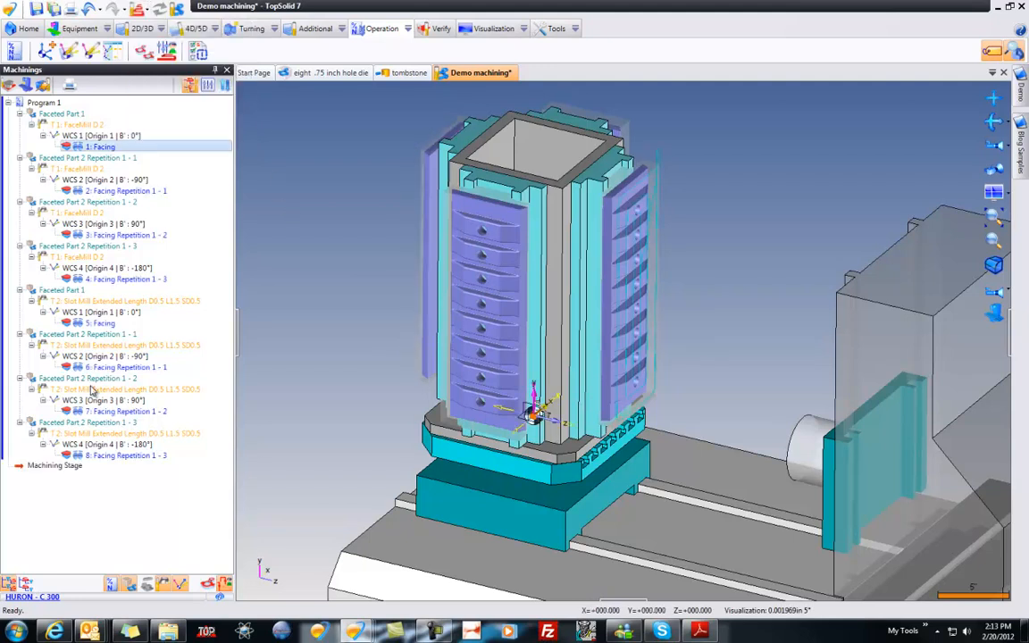
Step: Simulate all eight facing operations again with the regrouped tombstone and close the simulation
left_click(128, 457, "shift")
left_click(26, 85)
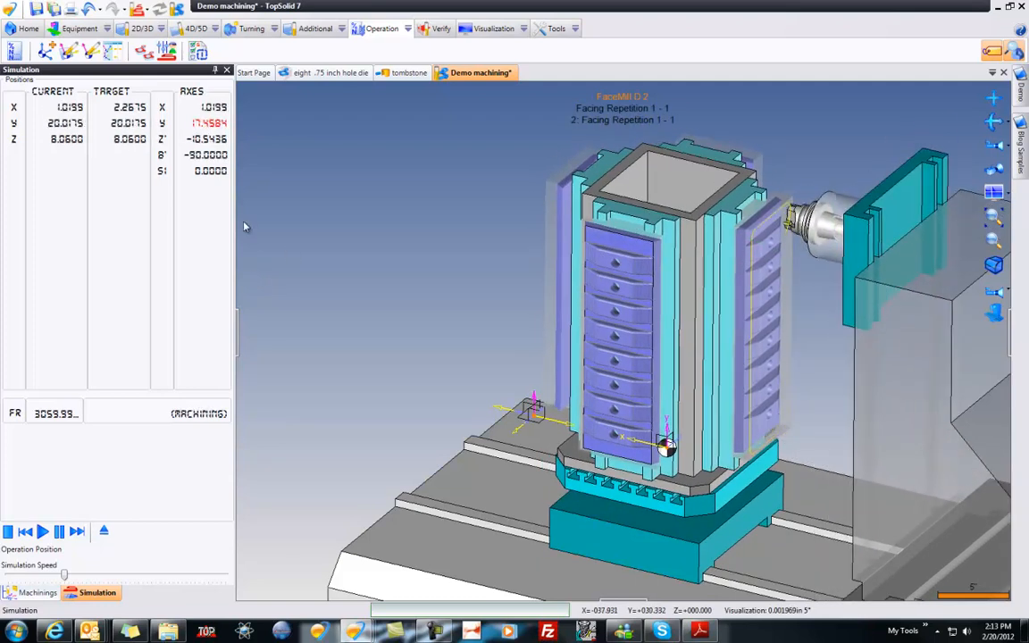
left_click(104, 530)
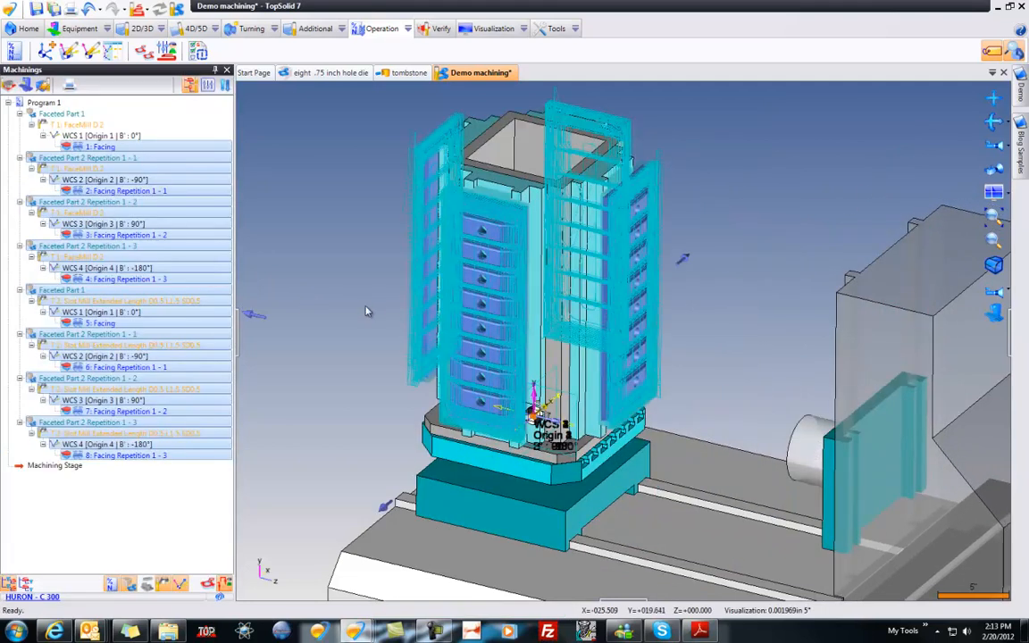
Step: Clear the selection of the facing operations and save the machining document
left_click(365, 310)
key("ctrl+s")
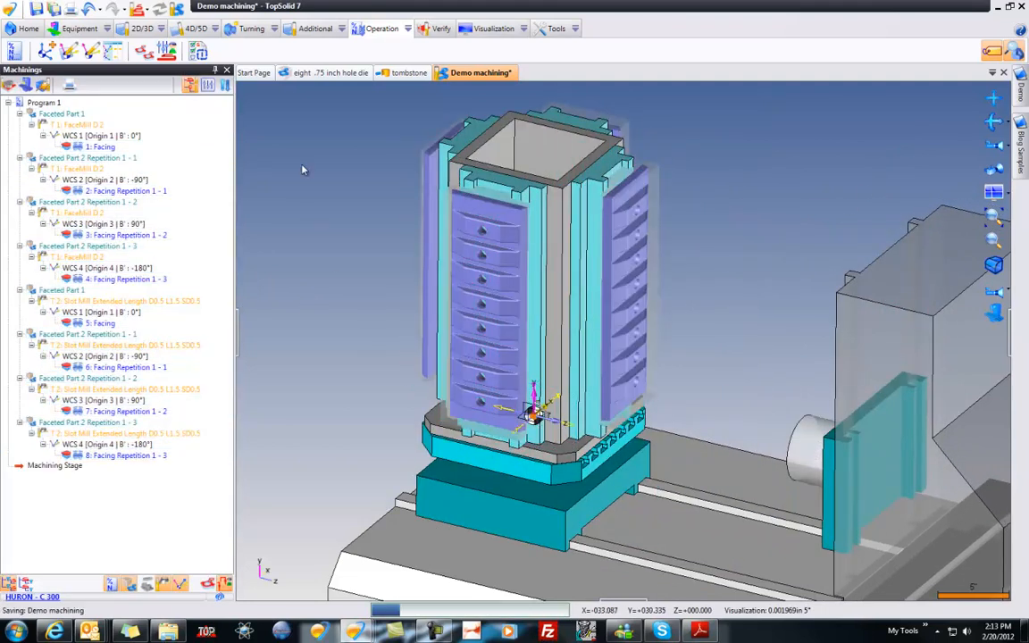
Step: Check the verification's clash detection settings and start the material-removal simulation of the program in animation mode
left_click(437, 27)
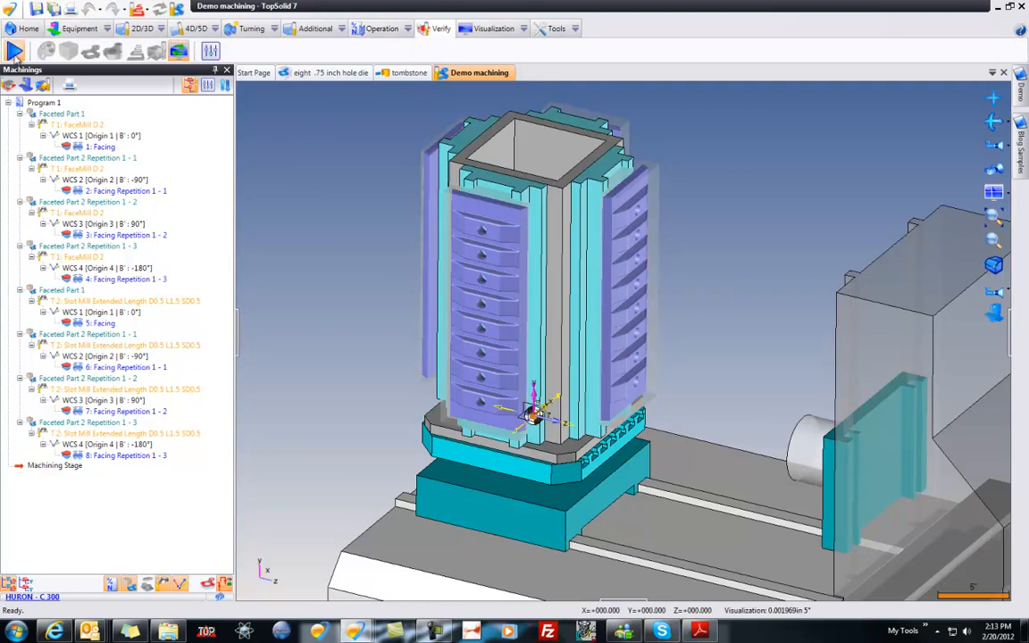
left_click(211, 52)
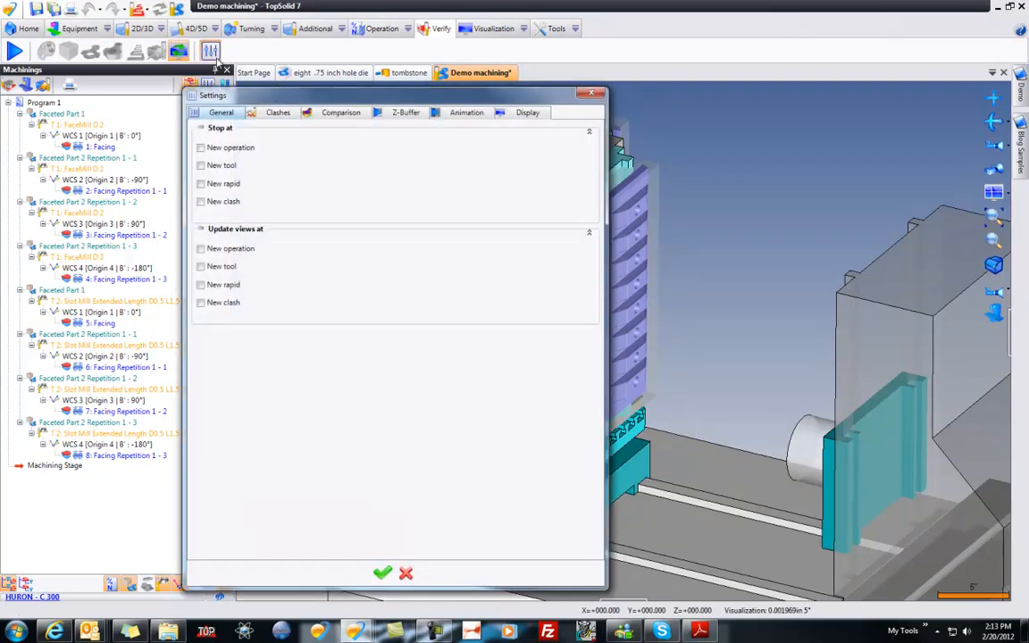
left_click(278, 113)
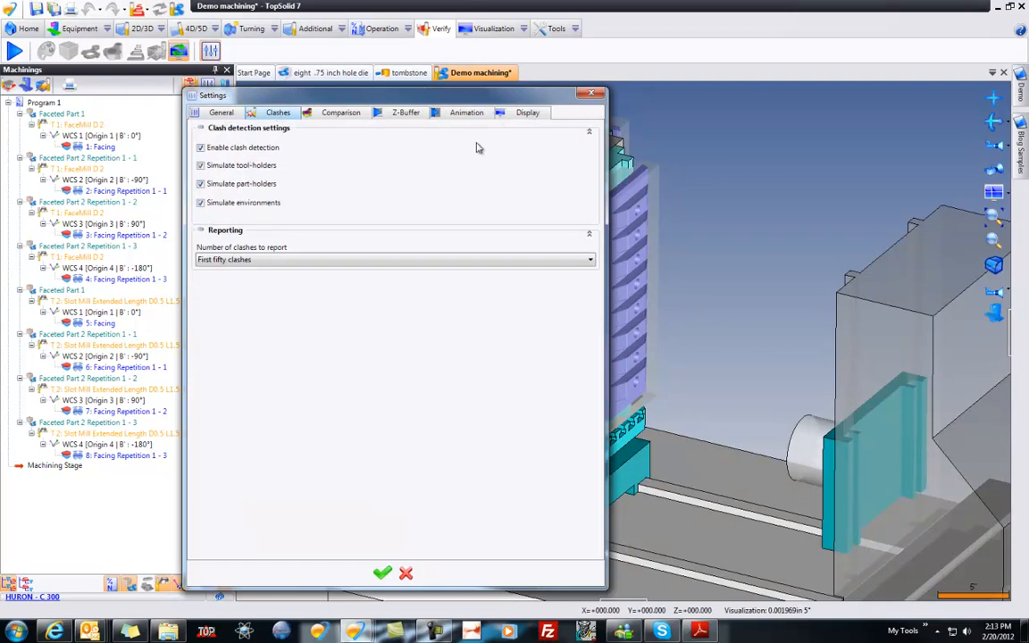
left_click(590, 95)
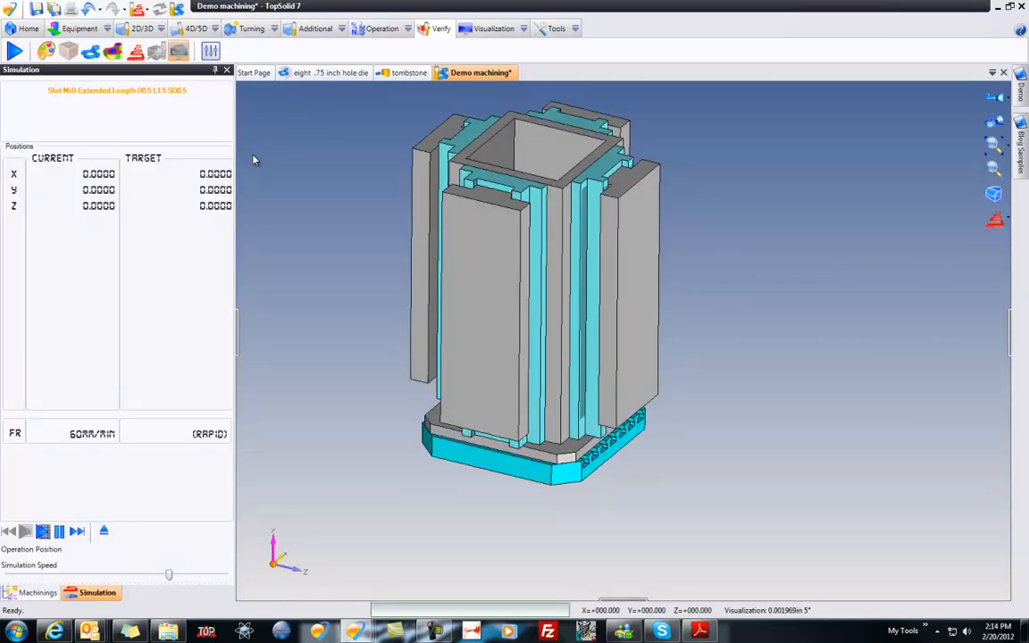
left_click(43, 532)
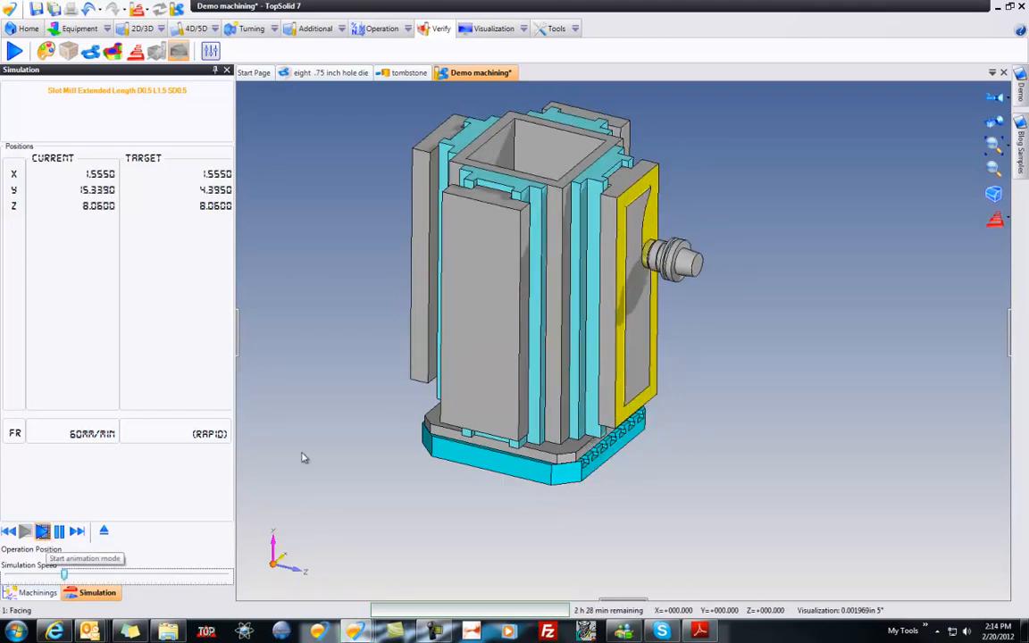